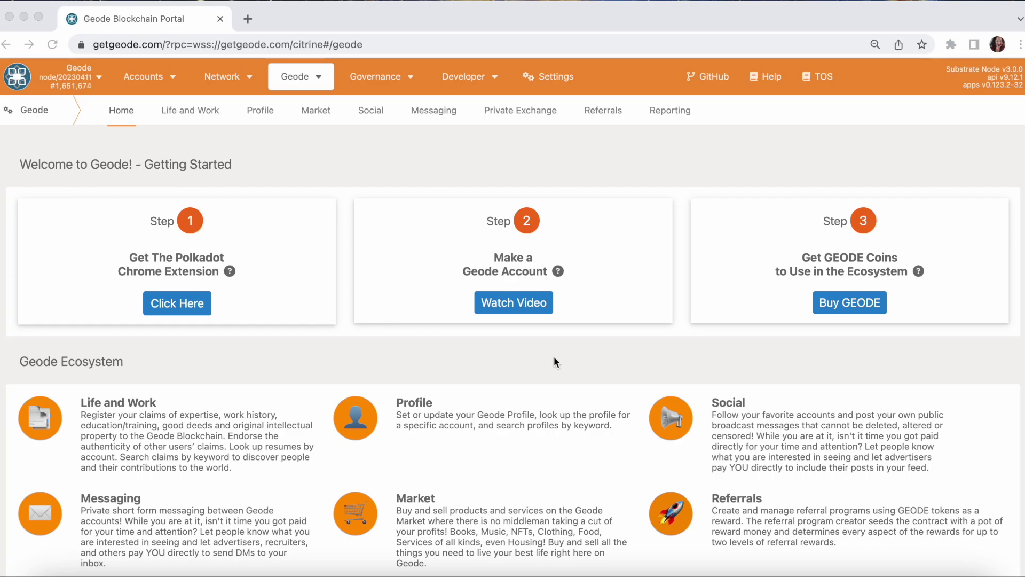
- Go from the Geode home overview to the Geode Social page
{"action": "left_click", "coordinate": [314, 79]}
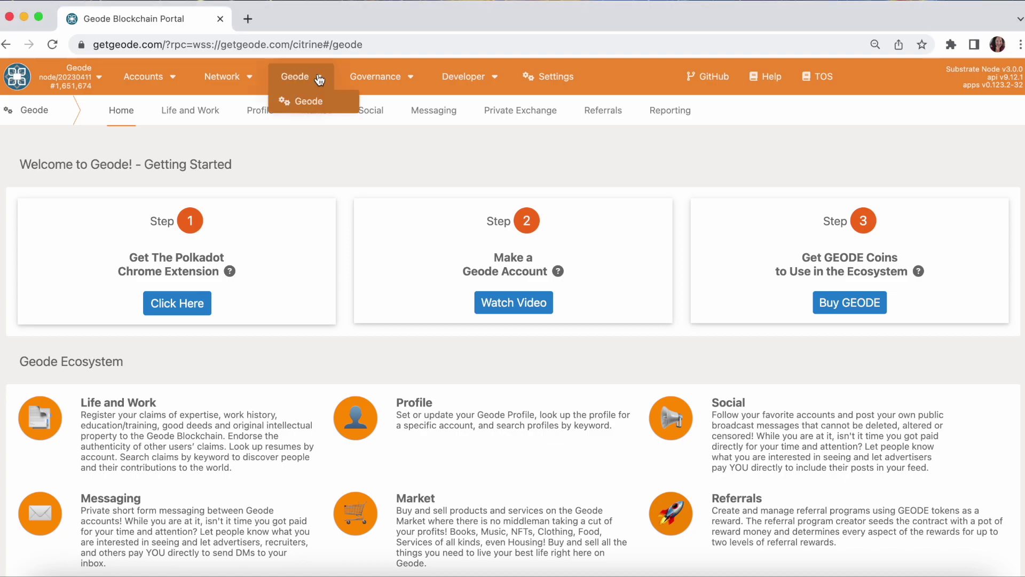
{"action": "left_click", "coordinate": [306, 101]}
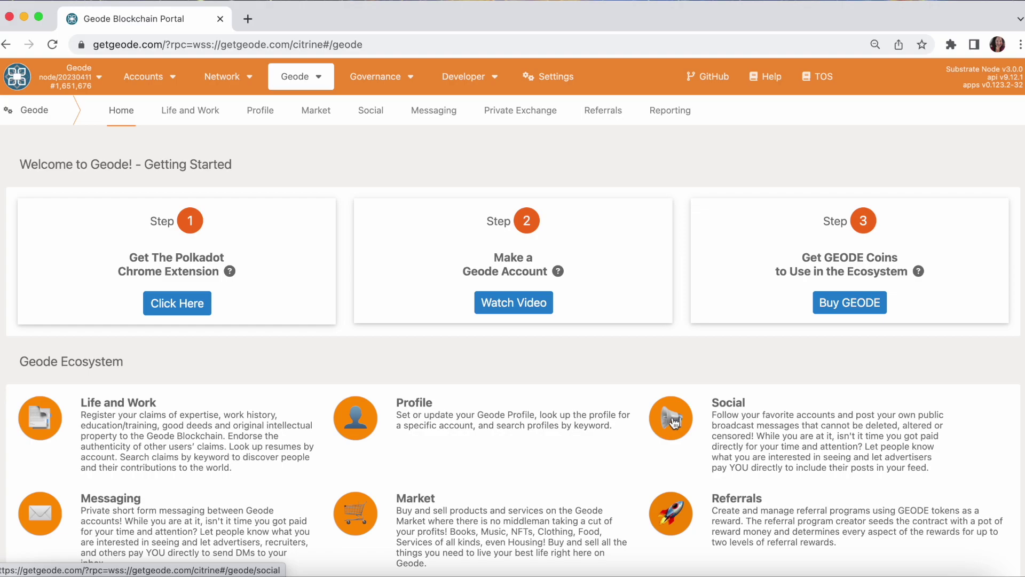
{"action": "left_click", "coordinate": [672, 423]}
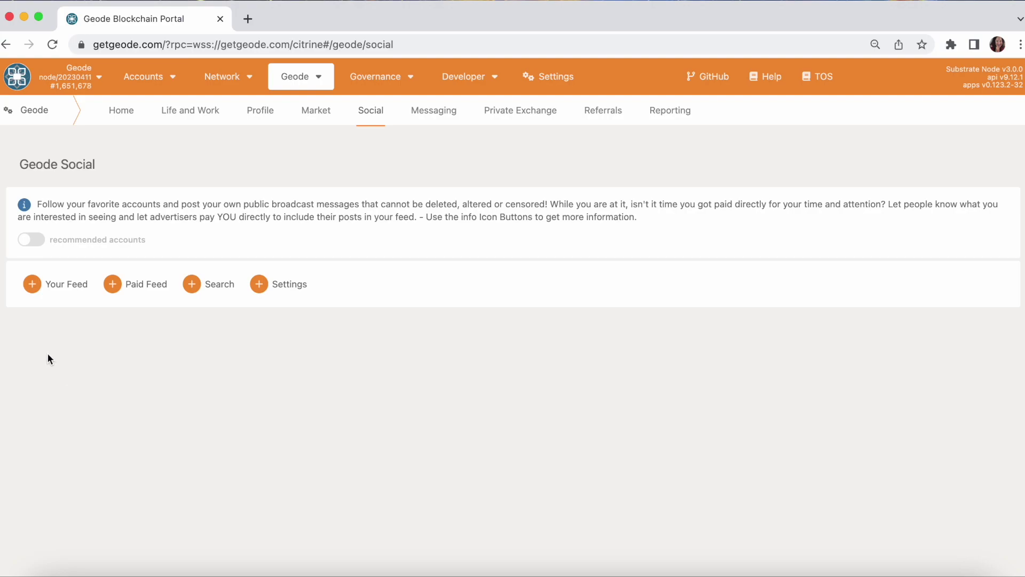
- Preview the recommended accounts and search options, then expand Settings
{"action": "left_click", "coordinate": [34, 240]}
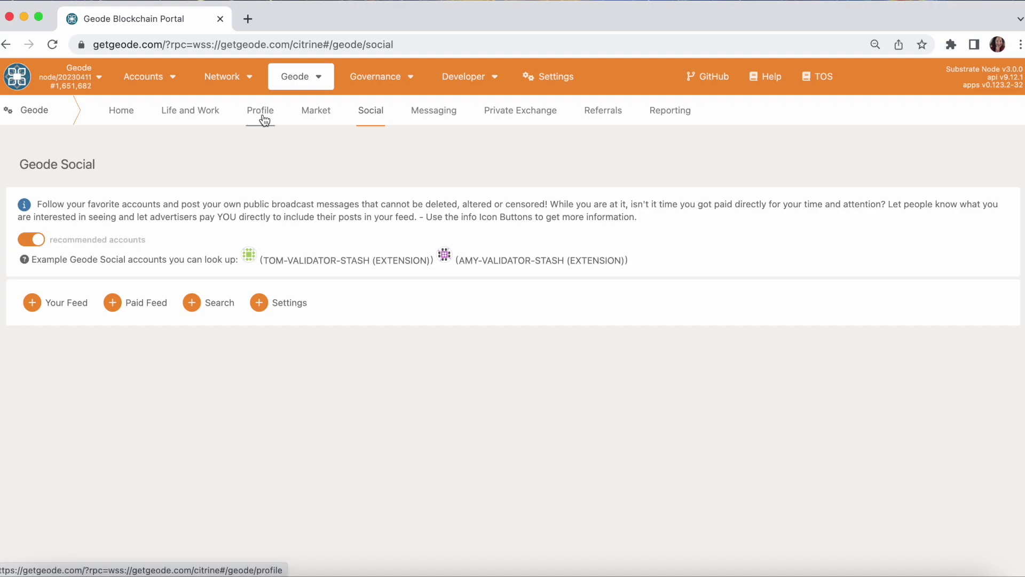
{"action": "left_click", "coordinate": [38, 242]}
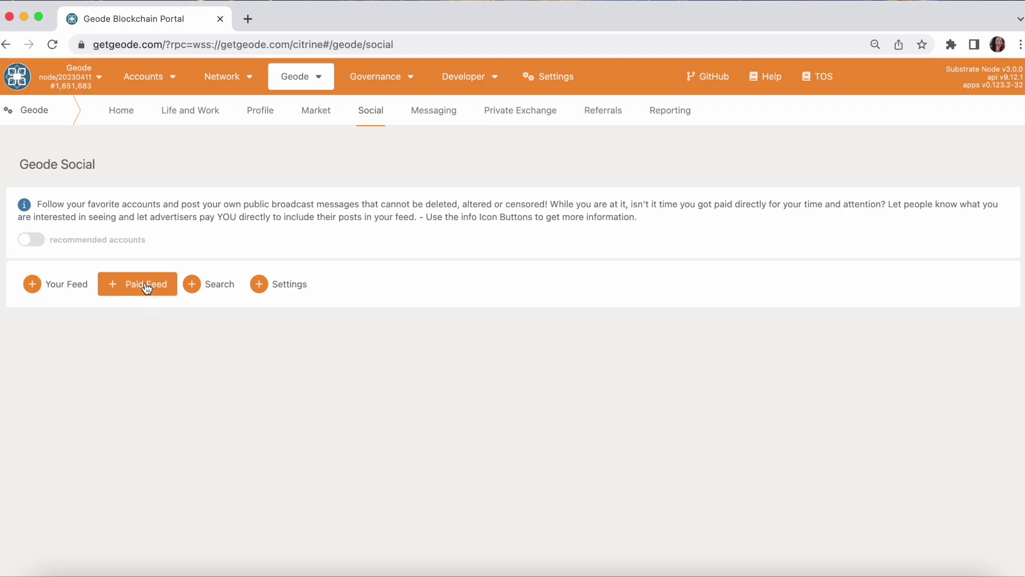
{"action": "left_click", "coordinate": [227, 286]}
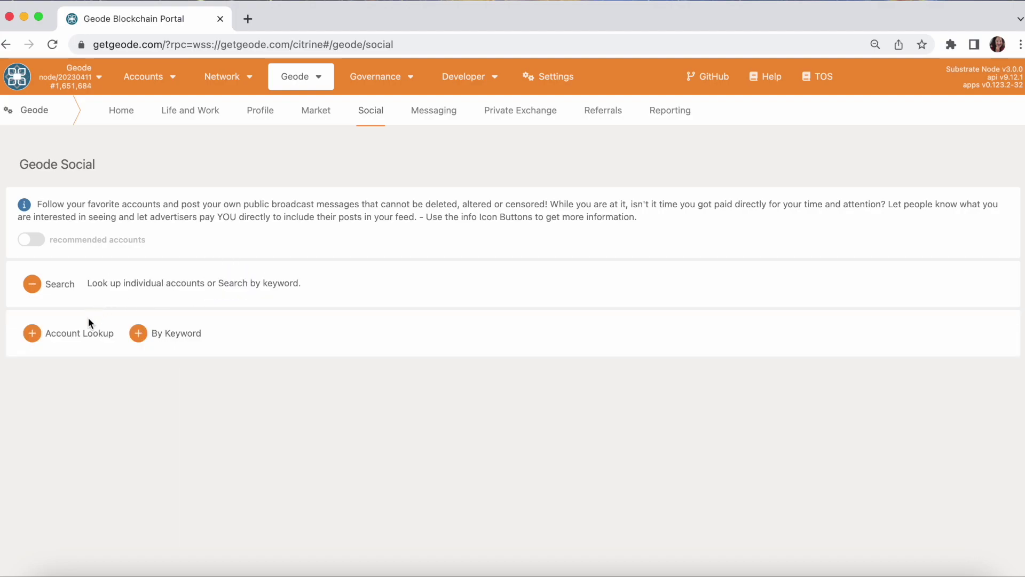
{"action": "left_click", "coordinate": [60, 288]}
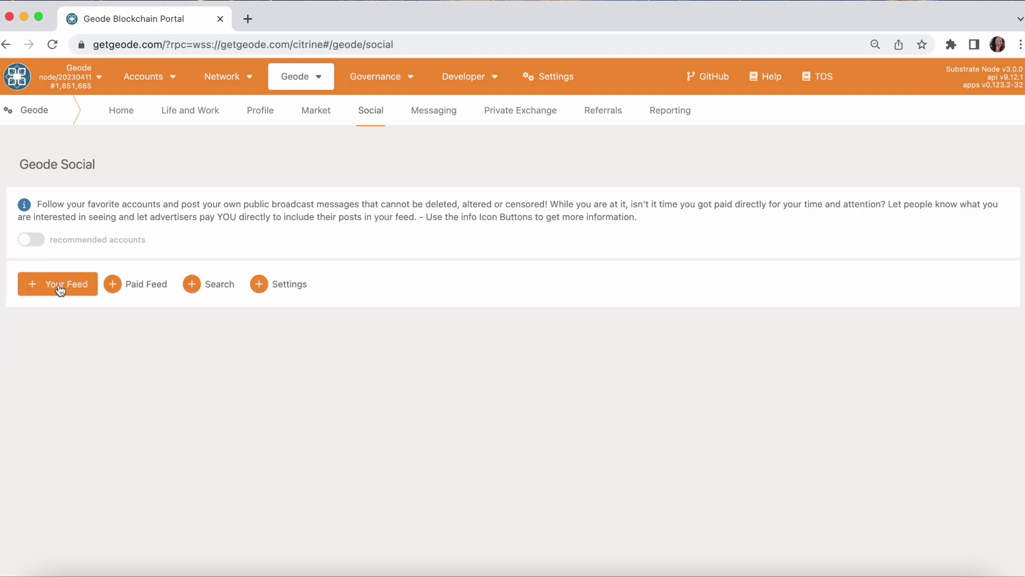
{"action": "left_click", "coordinate": [286, 283]}
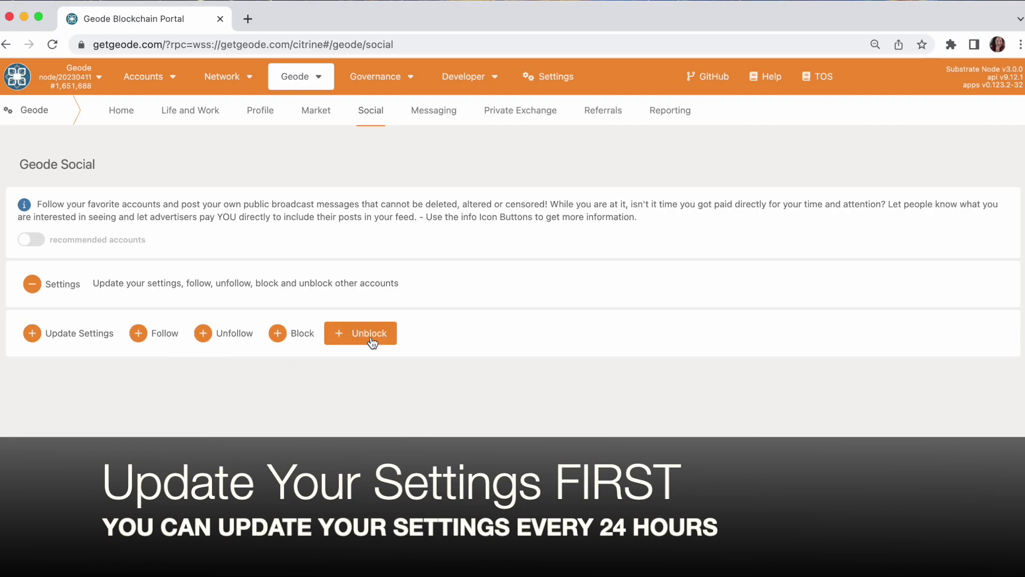
- Open the Update Settings form and scroll down to its Username field
{"action": "left_click", "coordinate": [59, 334]}
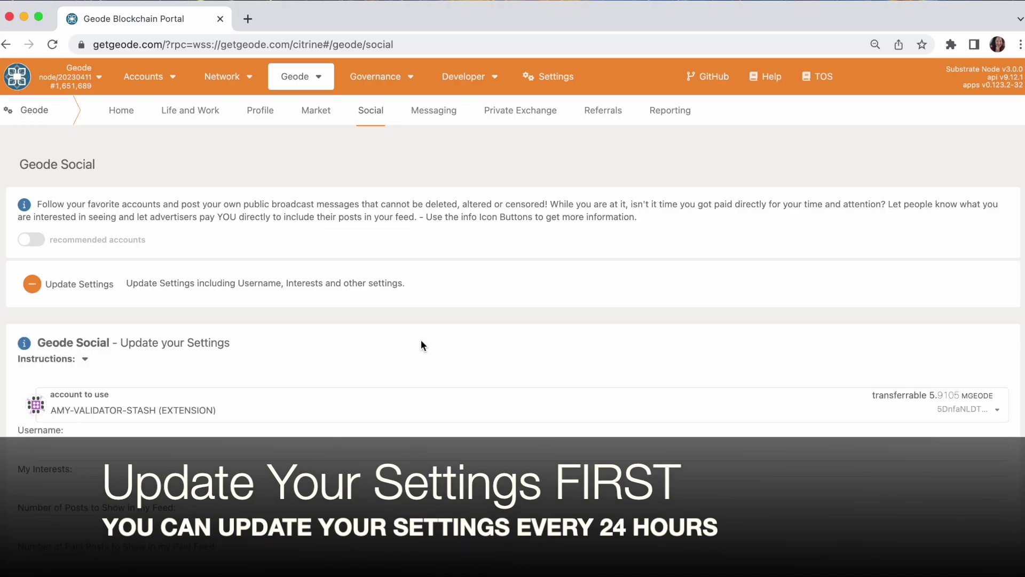
{"action": "scroll", "coordinate": [511, 356], "scroll_direction": "down", "scroll_amount": 3}
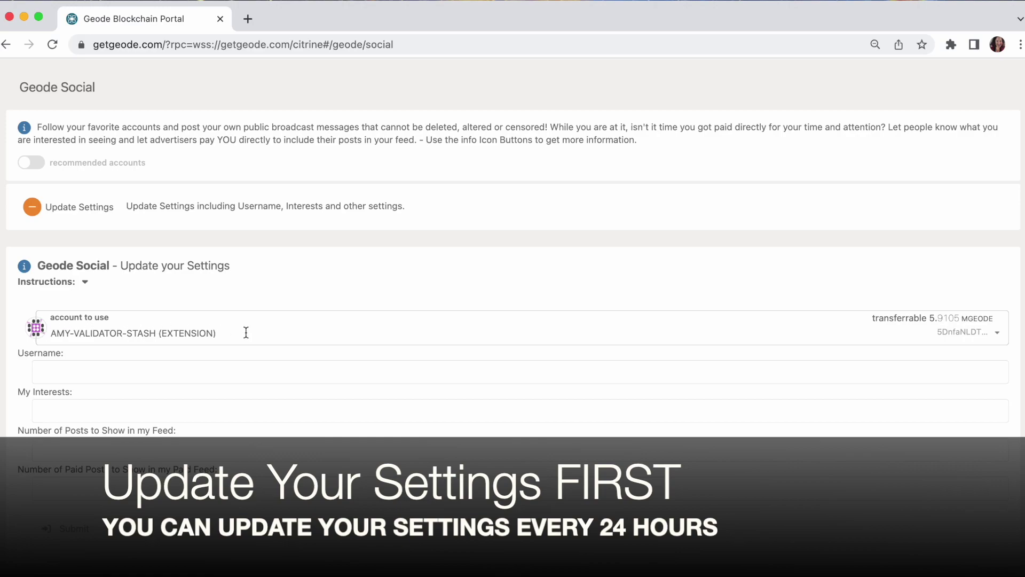
{"action": "left_click", "coordinate": [71, 372]}
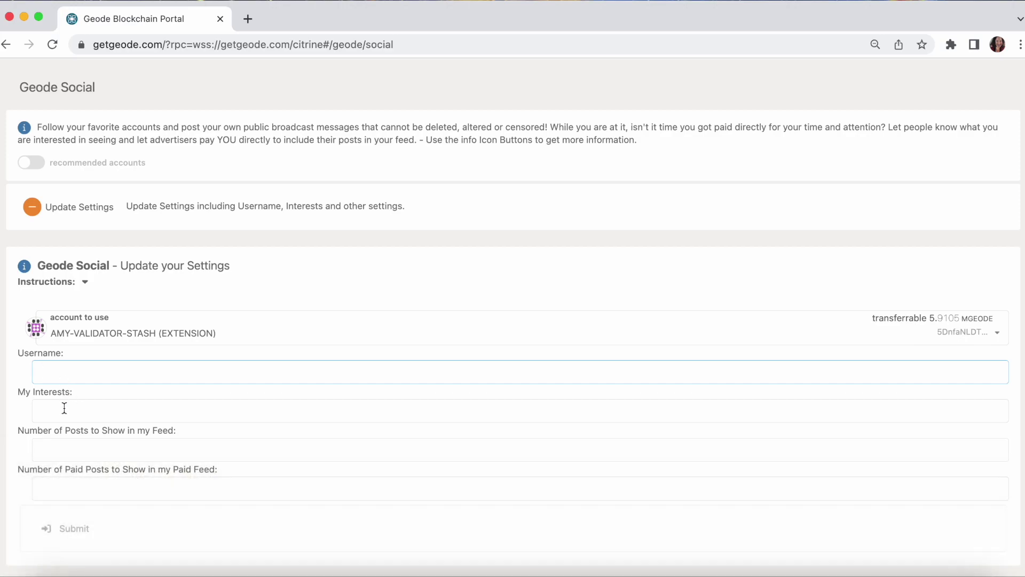
- Step through My Interests, Number of Posts and Number of Paid Posts, then close the form unsubmitted
{"action": "left_click", "coordinate": [63, 407]}
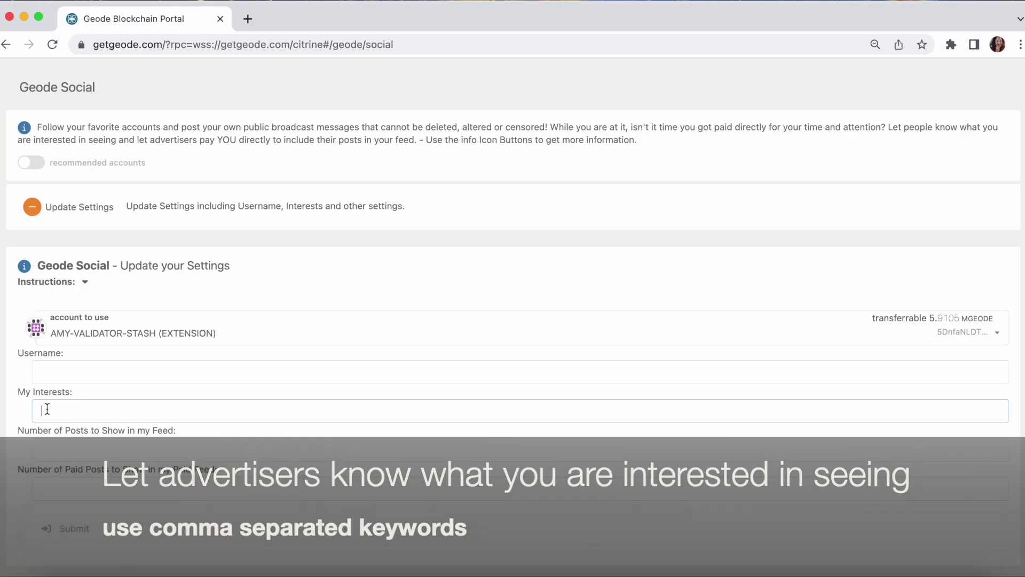
{"action": "left_click", "coordinate": [63, 449]}
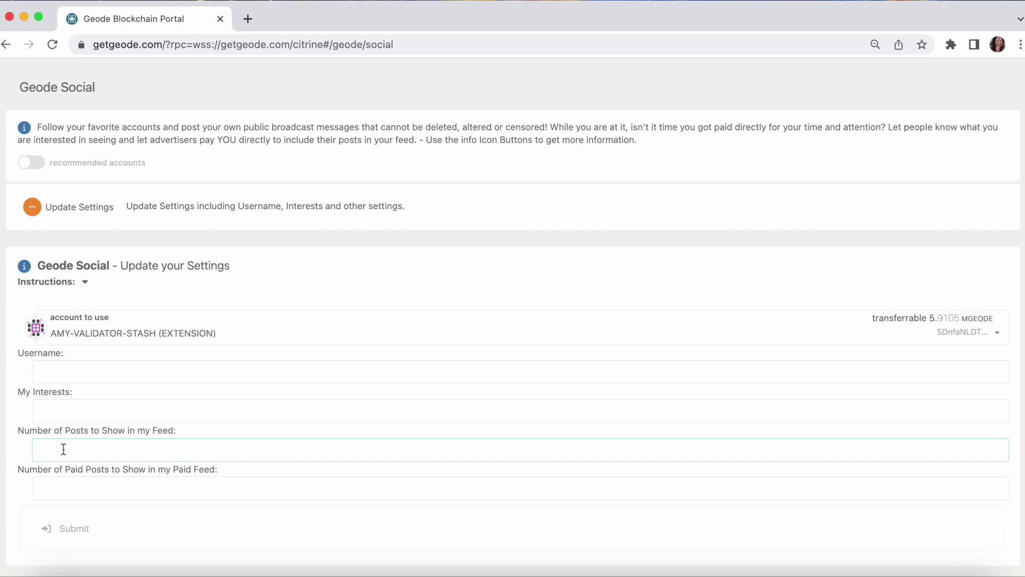
{"action": "left_click", "coordinate": [71, 486]}
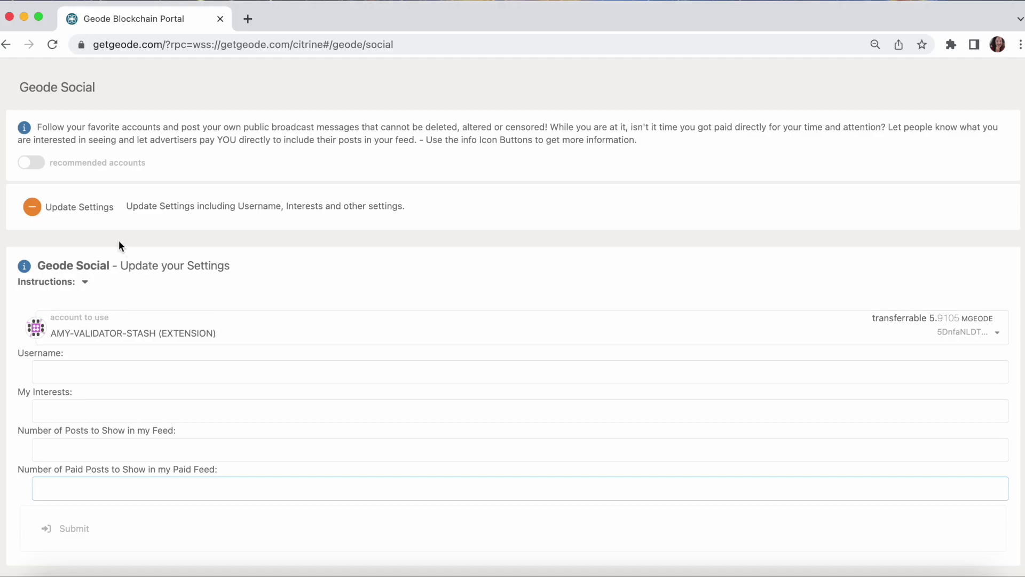
{"action": "left_click", "coordinate": [75, 209]}
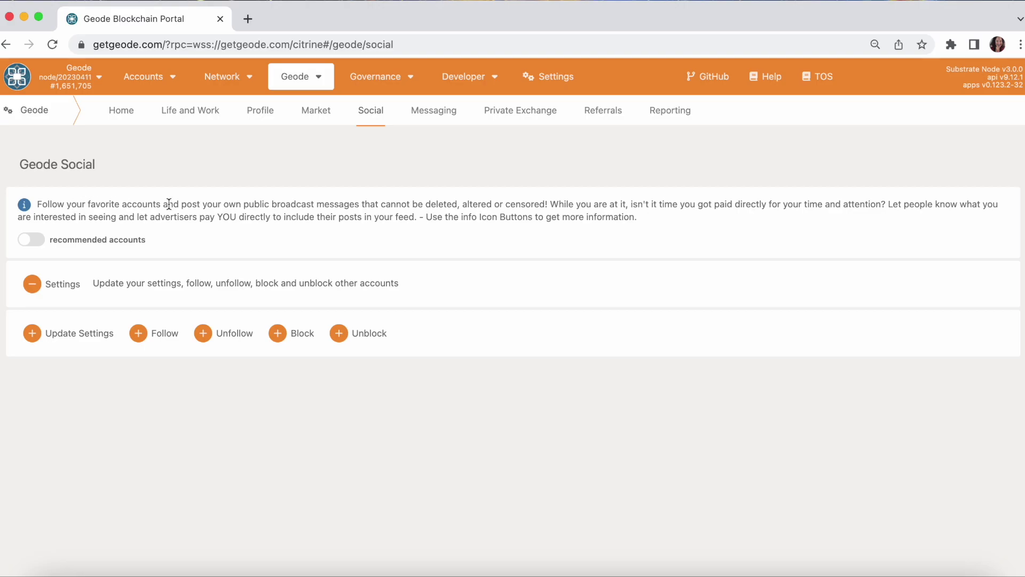
- Preview the Follow form, keeping your own account in the AccountId list, then close it
{"action": "left_click", "coordinate": [161, 336]}
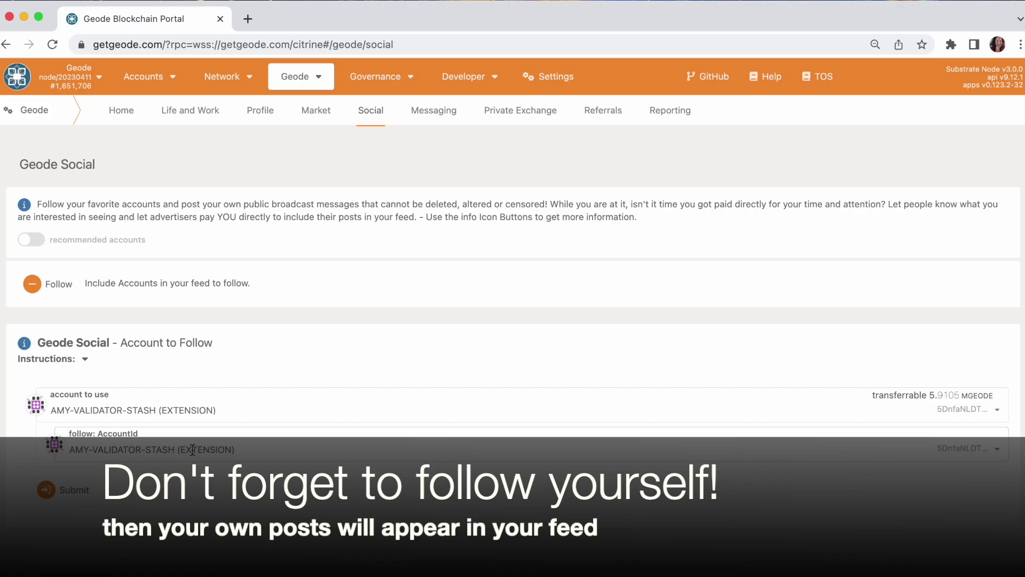
{"action": "left_click", "coordinate": [255, 451]}
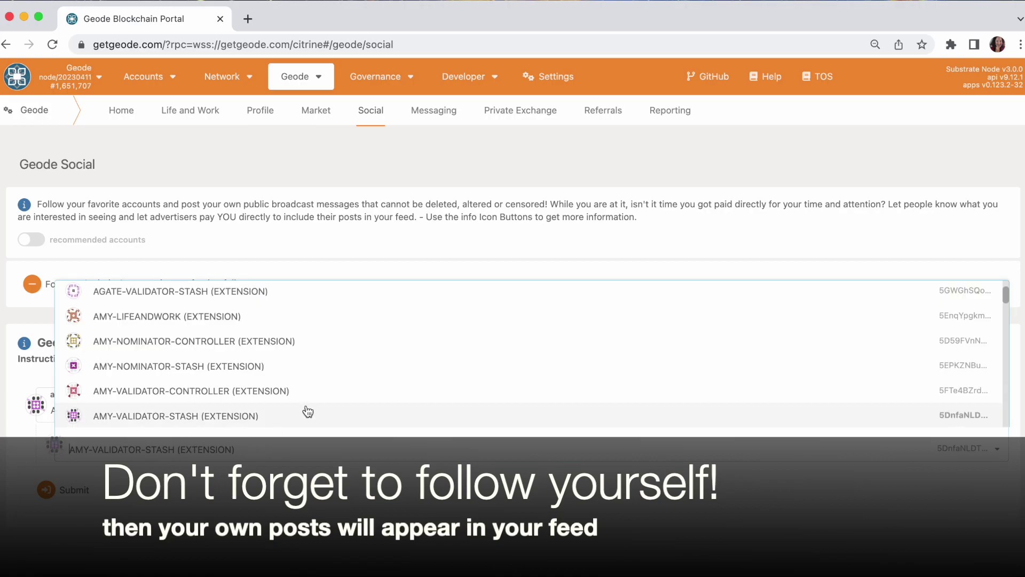
{"action": "scroll", "coordinate": [314, 409], "scroll_direction": "down", "scroll_amount": 20}
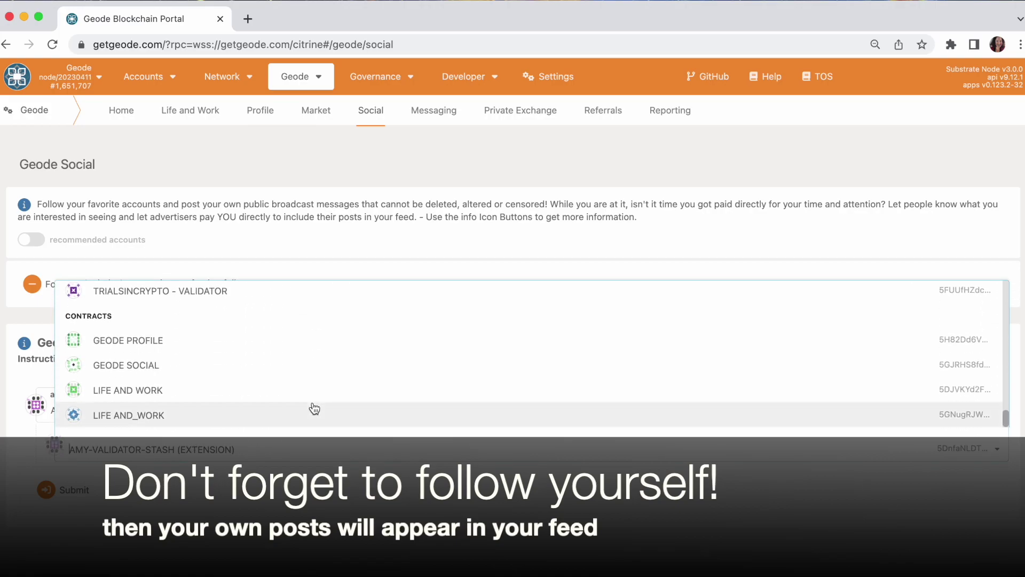
{"action": "scroll", "coordinate": [361, 364], "scroll_direction": "up", "scroll_amount": 1}
{"action": "scroll", "coordinate": [360, 363], "scroll_direction": "up", "scroll_amount": 6}
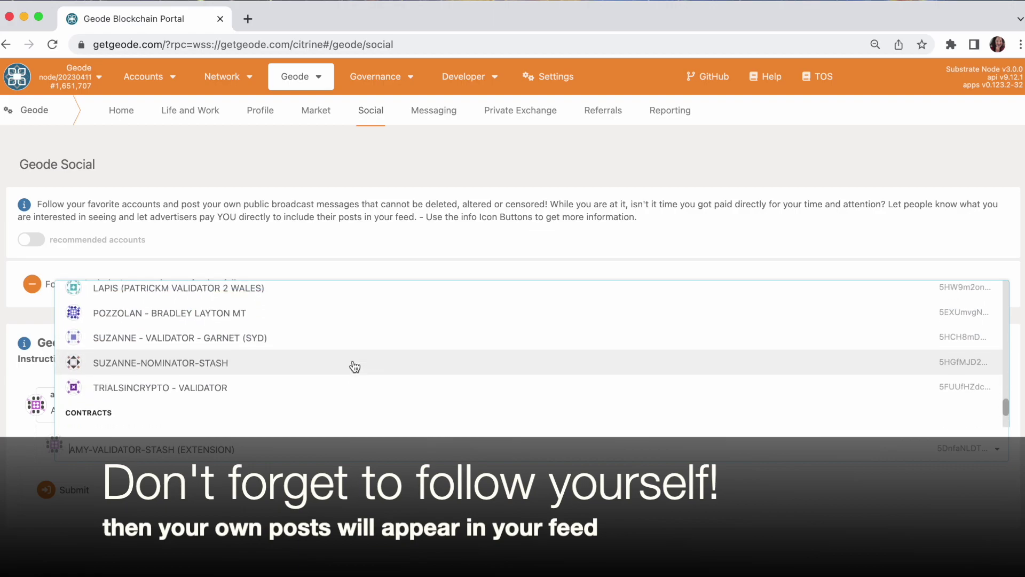
{"action": "scroll", "coordinate": [351, 368], "scroll_direction": "up", "scroll_amount": 2}
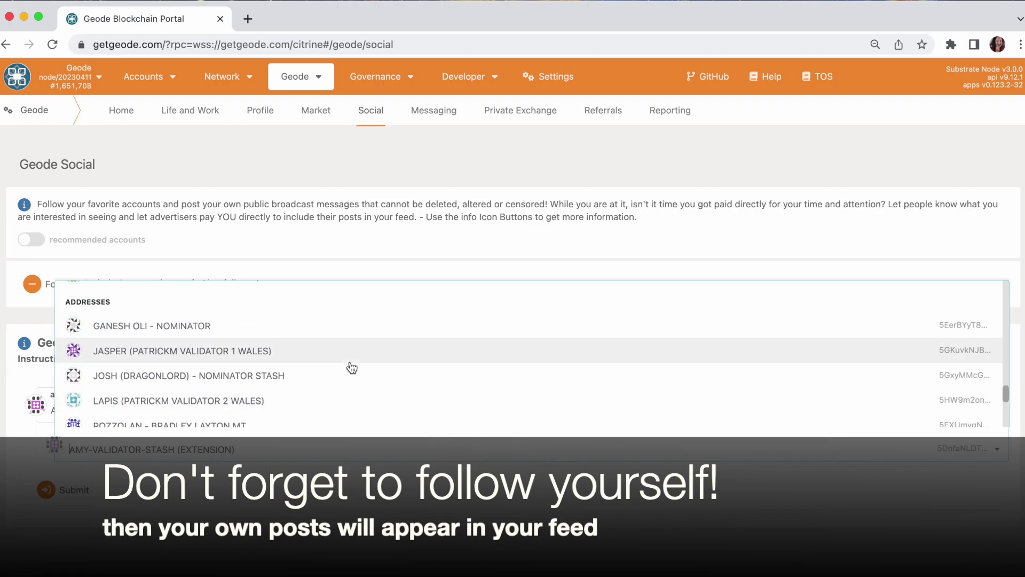
{"action": "scroll", "coordinate": [351, 367], "scroll_direction": "up", "scroll_amount": 5}
{"action": "scroll", "coordinate": [351, 367], "scroll_direction": "down", "scroll_amount": 9}
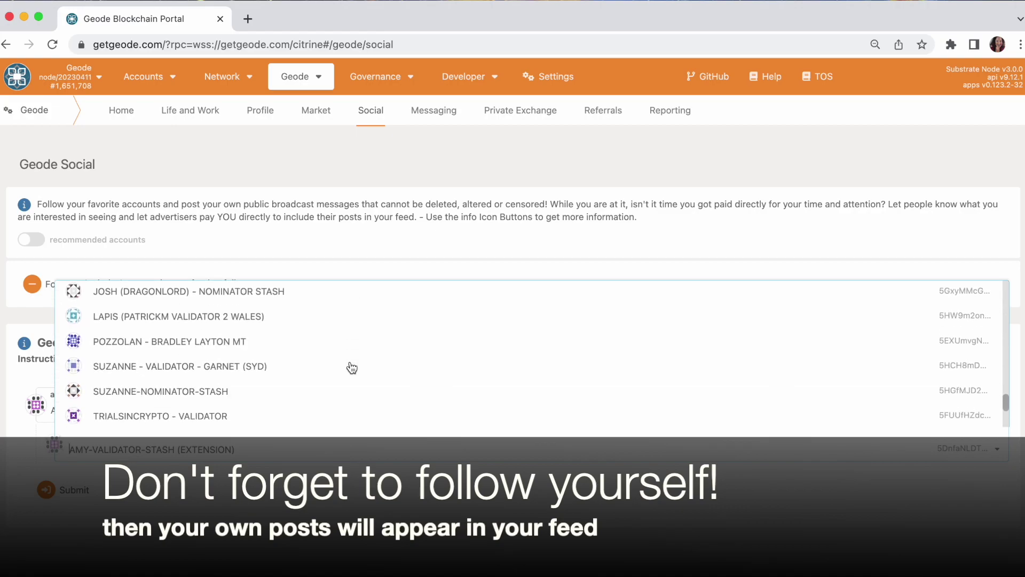
{"action": "scroll", "coordinate": [351, 368], "scroll_direction": "down", "scroll_amount": 7}
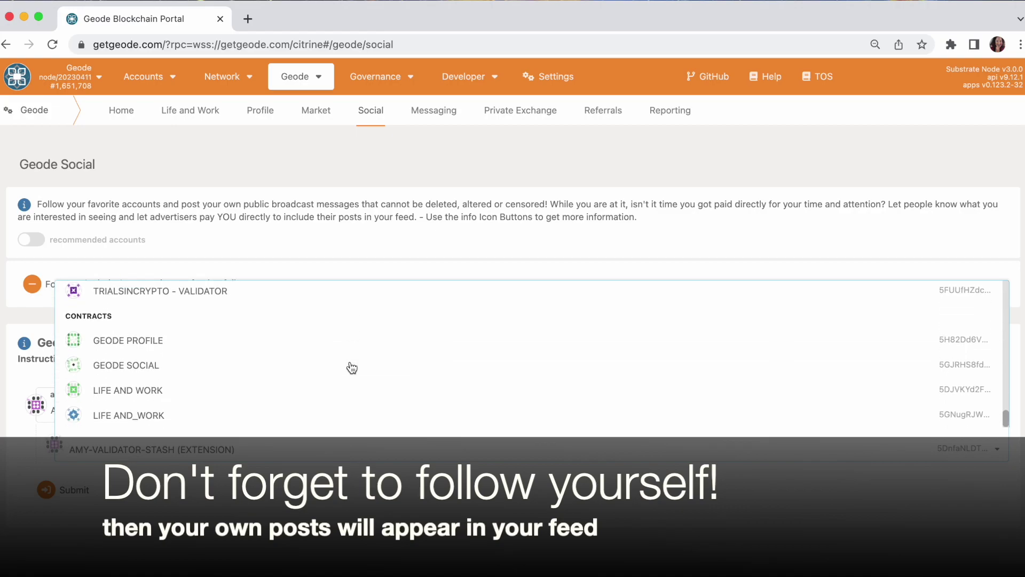
{"action": "left_click", "coordinate": [249, 487]}
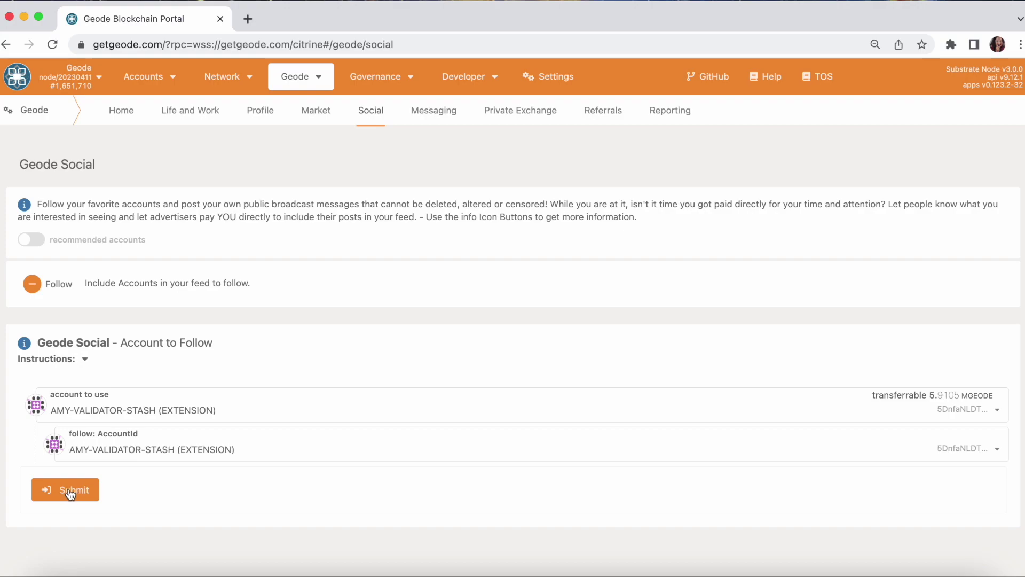
{"action": "left_click", "coordinate": [54, 287]}
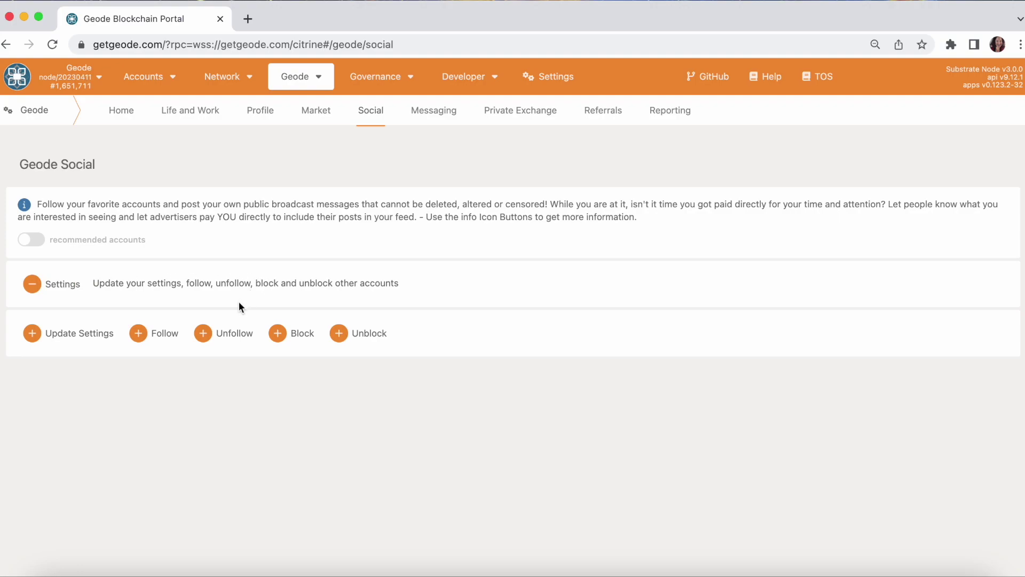
- Glance at the Unfollow and Block forms, collapse Settings and open Your Feed
{"action": "left_click", "coordinate": [229, 336]}
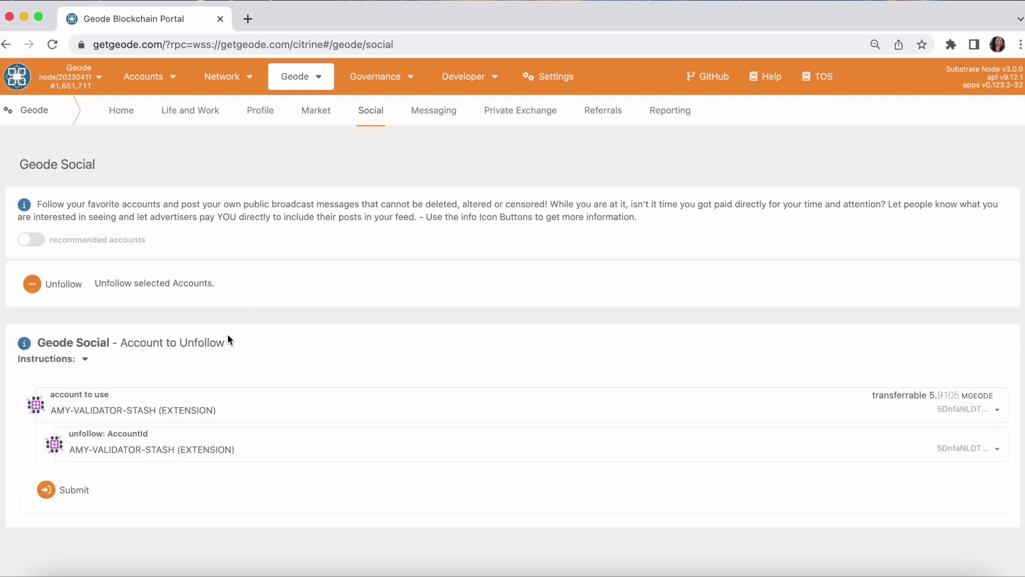
{"action": "left_click", "coordinate": [67, 286]}
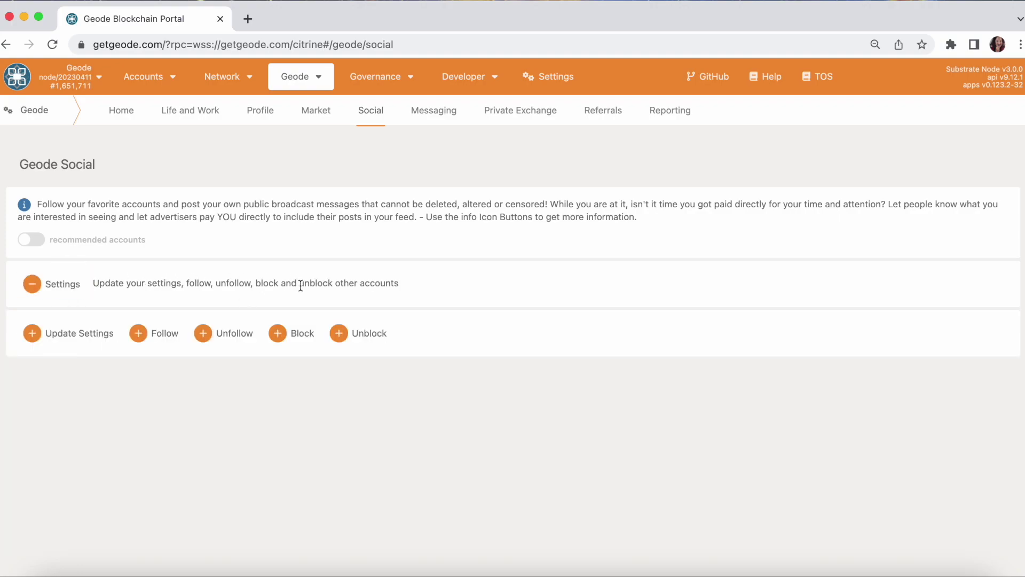
{"action": "left_click", "coordinate": [289, 332]}
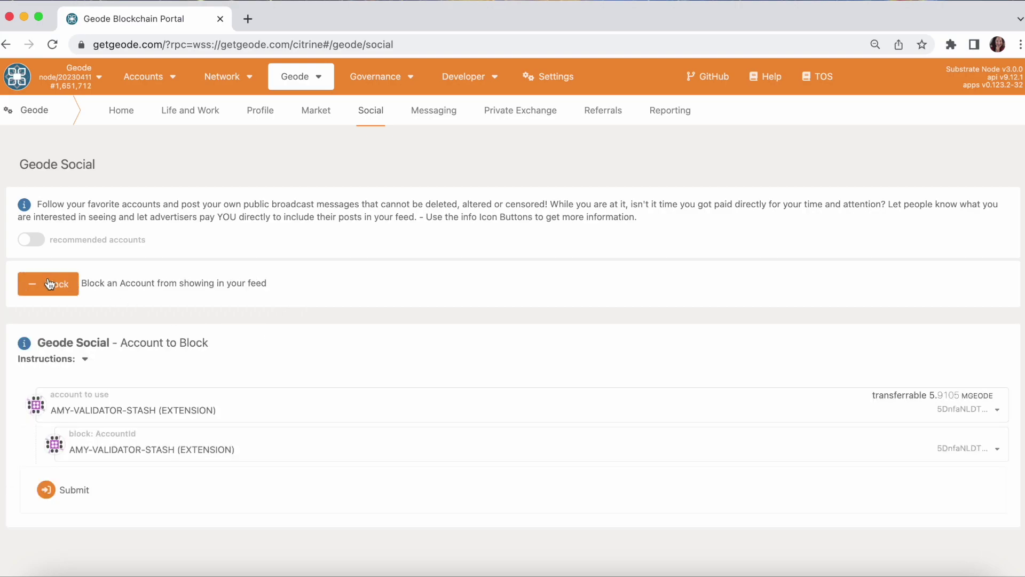
{"action": "left_click", "coordinate": [53, 284]}
{"action": "left_click", "coordinate": [58, 287]}
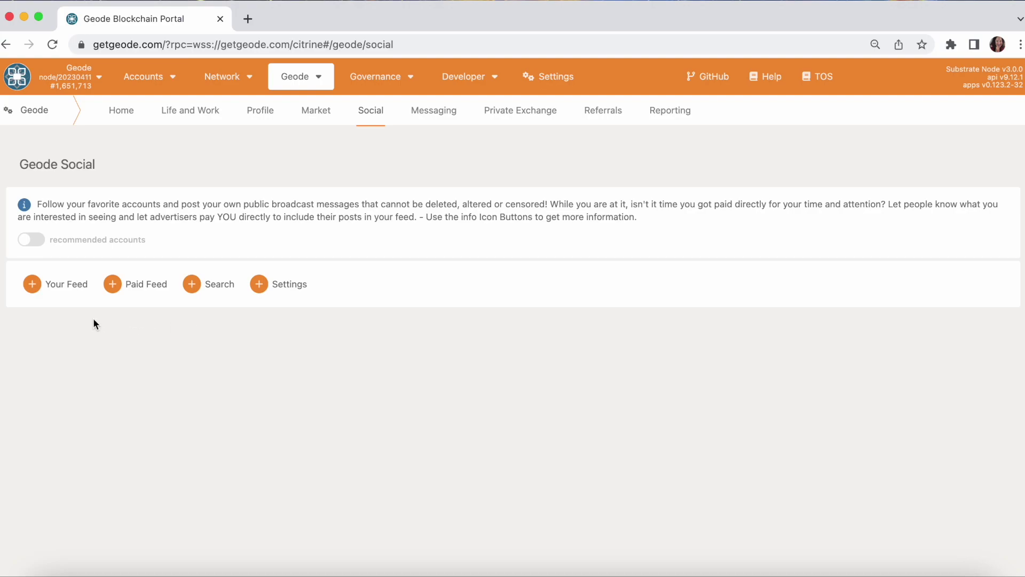
{"action": "left_click", "coordinate": [58, 287]}
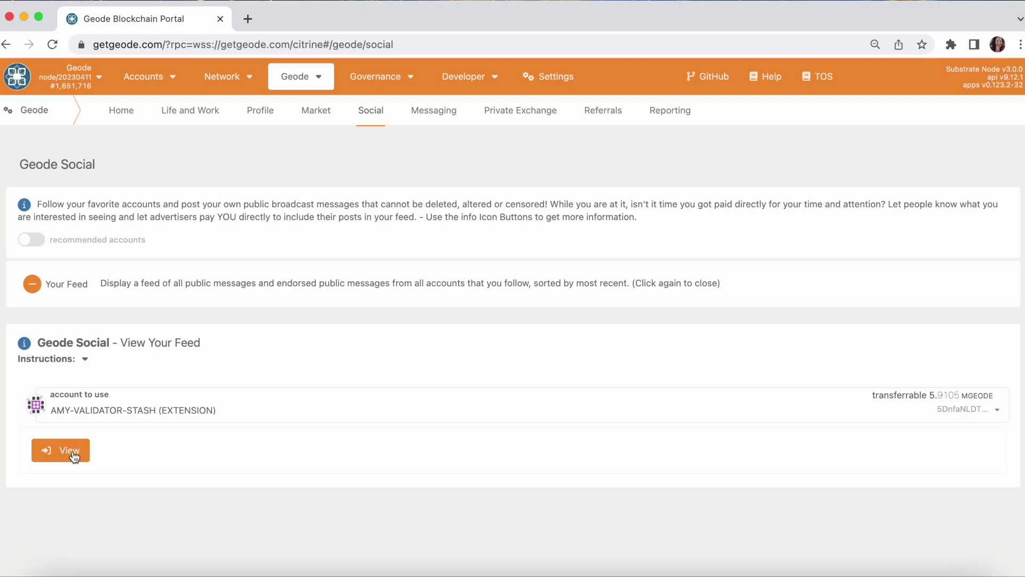
- Load the followed-accounts feed for the current extension account, showing 5 posts
{"action": "left_click", "coordinate": [86, 361]}
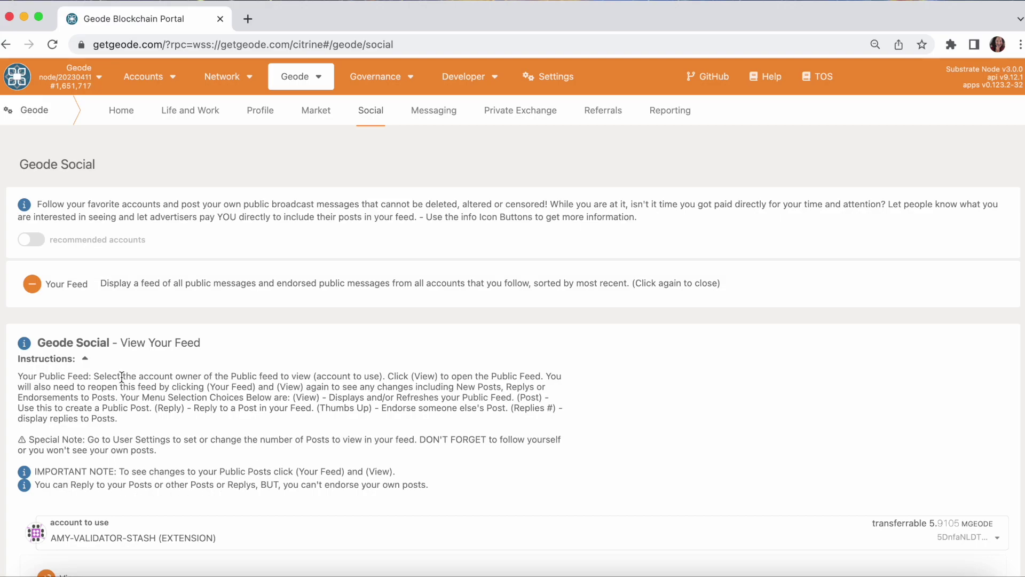
{"action": "left_click", "coordinate": [86, 360]}
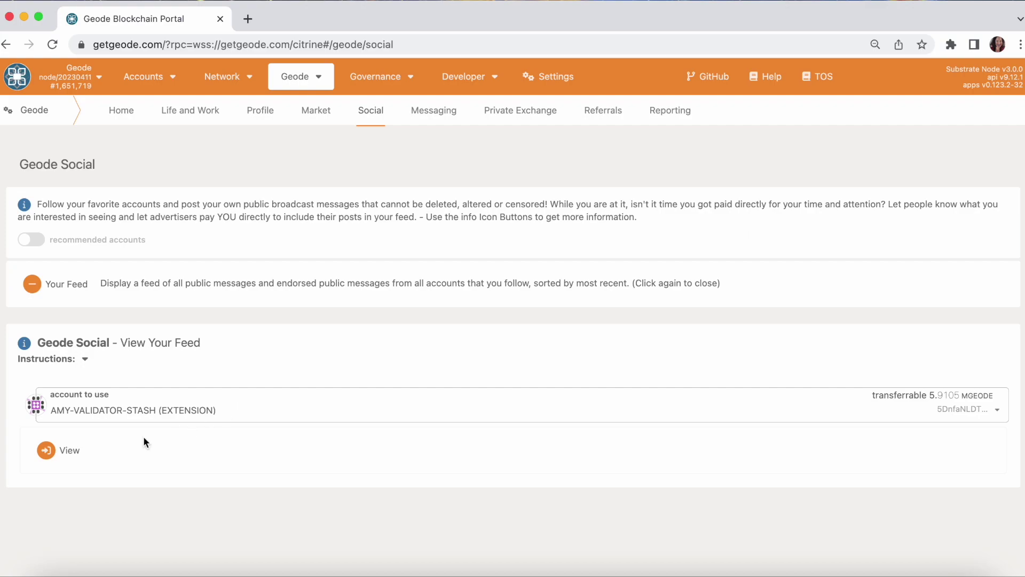
{"action": "left_click", "coordinate": [235, 409]}
{"action": "left_click", "coordinate": [190, 375]}
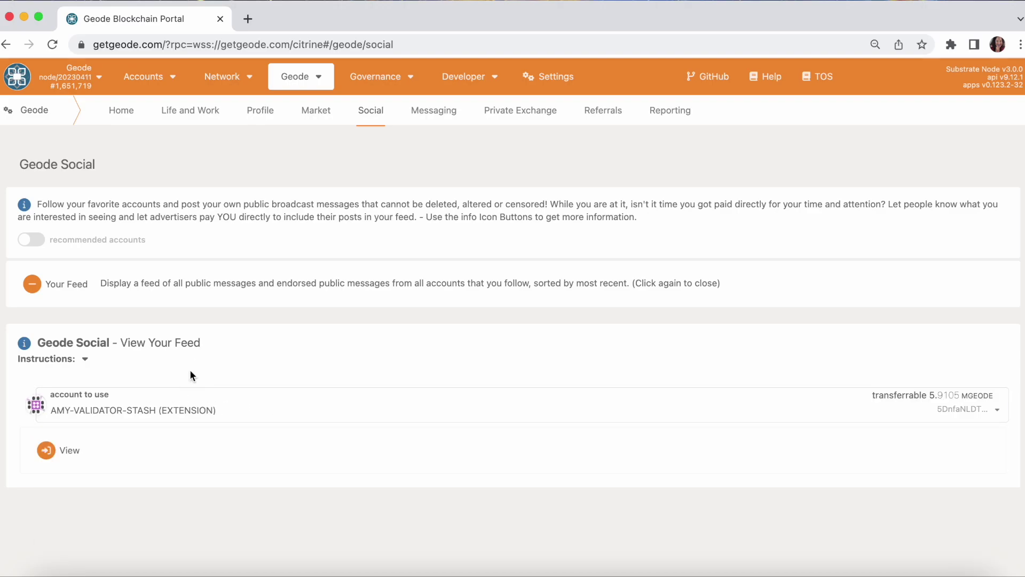
{"action": "mouse_move", "coordinate": [149, 78]}
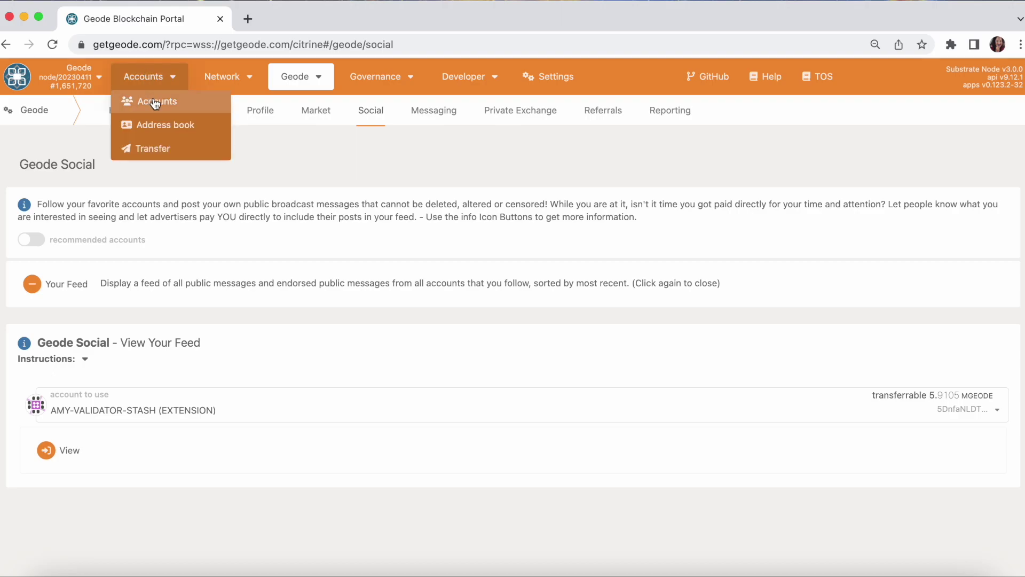
{"action": "left_click", "coordinate": [68, 459]}
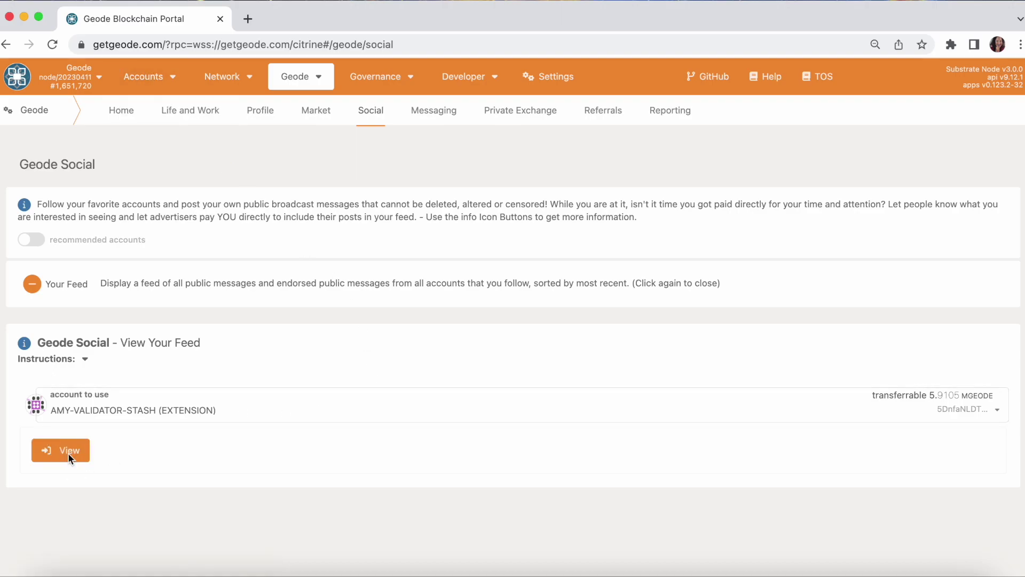
- Check the post icon legend, then scroll to the Happy Mama photo post and open its reply form
{"action": "scroll", "coordinate": [602, 429], "scroll_direction": "down", "scroll_amount": 3}
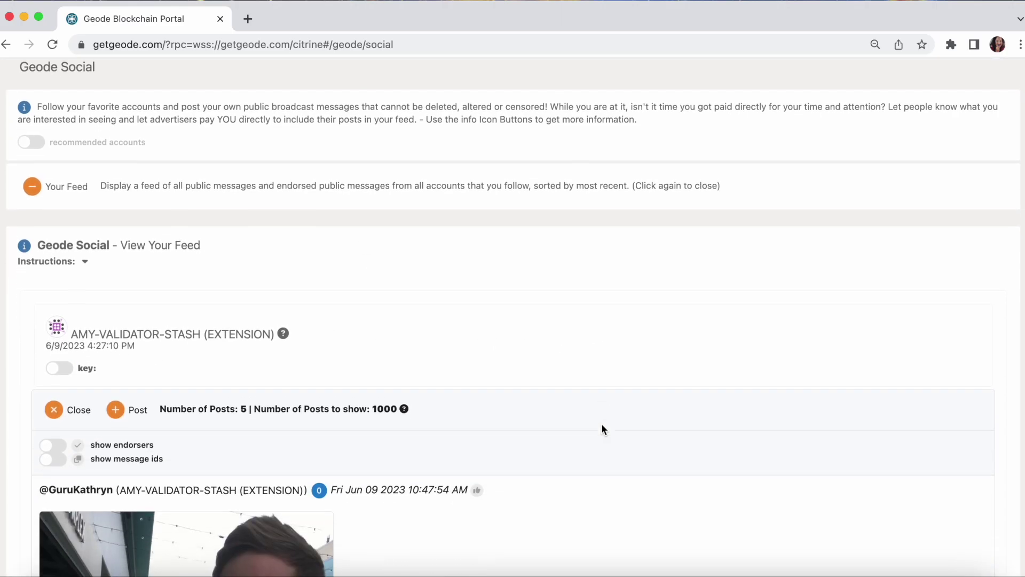
{"action": "left_click", "coordinate": [59, 336]}
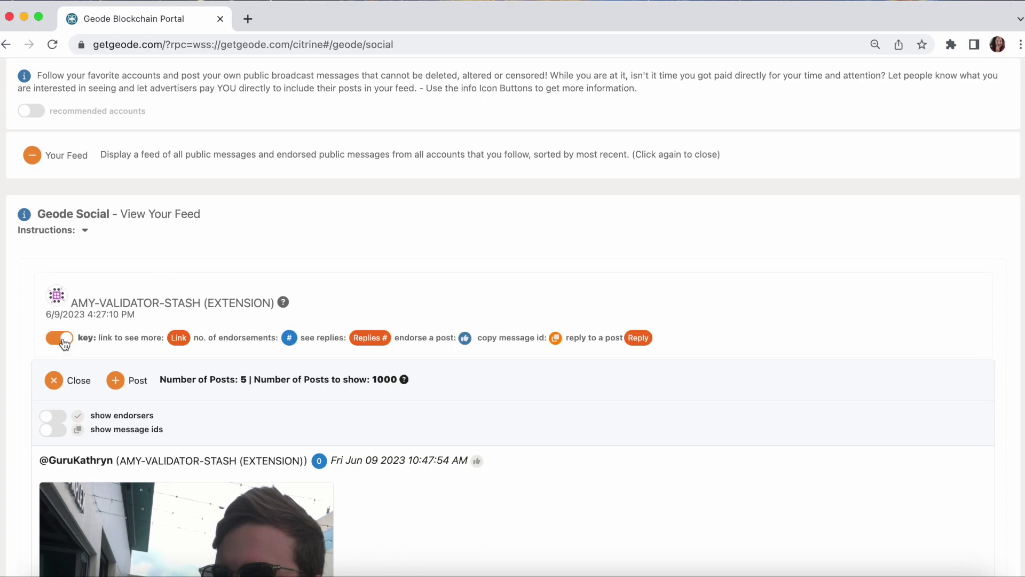
{"action": "left_click", "coordinate": [64, 342]}
{"action": "scroll", "coordinate": [671, 398], "scroll_direction": "down", "scroll_amount": 1}
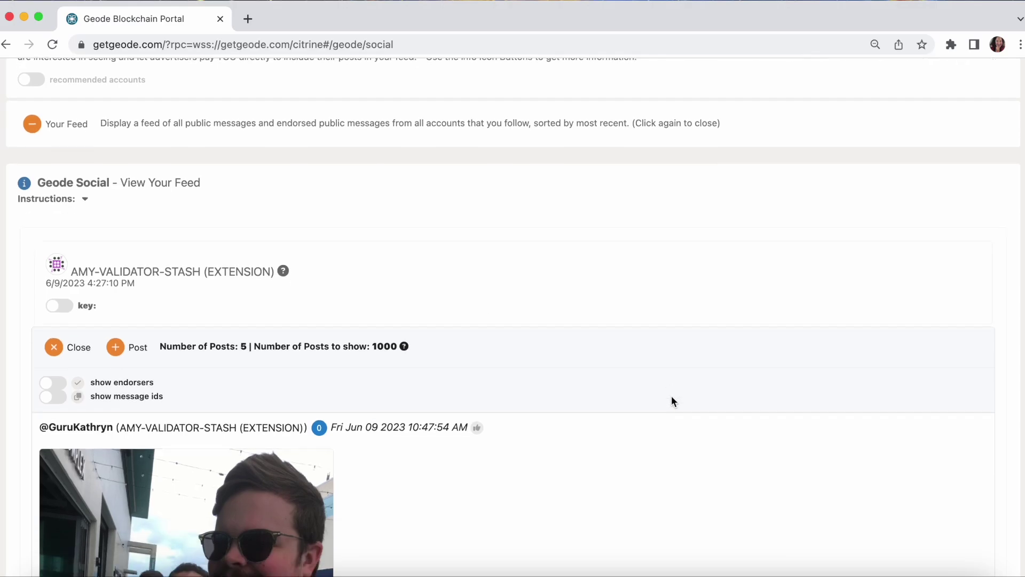
{"action": "scroll", "coordinate": [671, 395], "scroll_direction": "down", "scroll_amount": 5}
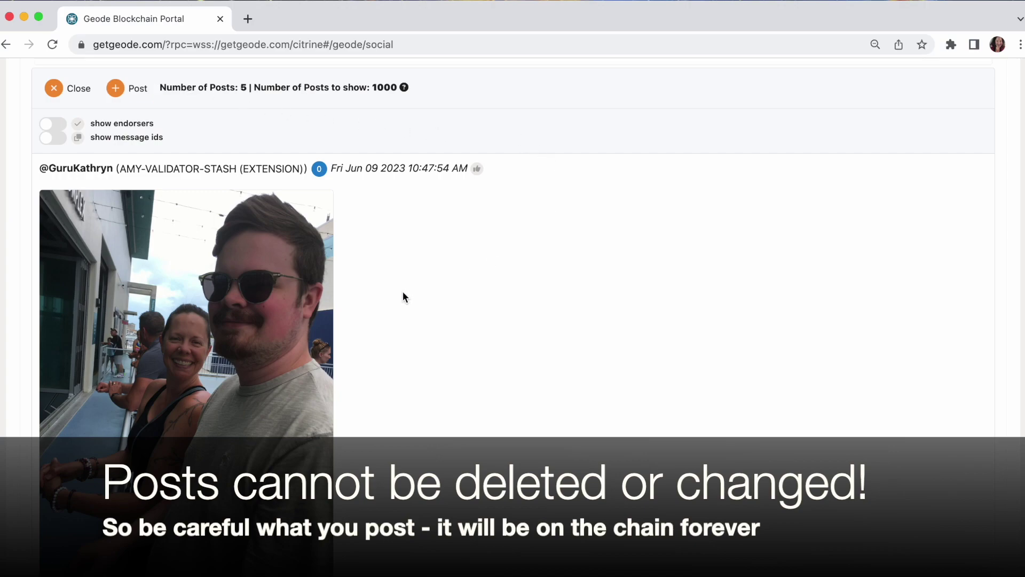
{"action": "scroll", "coordinate": [433, 353], "scroll_direction": "down", "scroll_amount": 3}
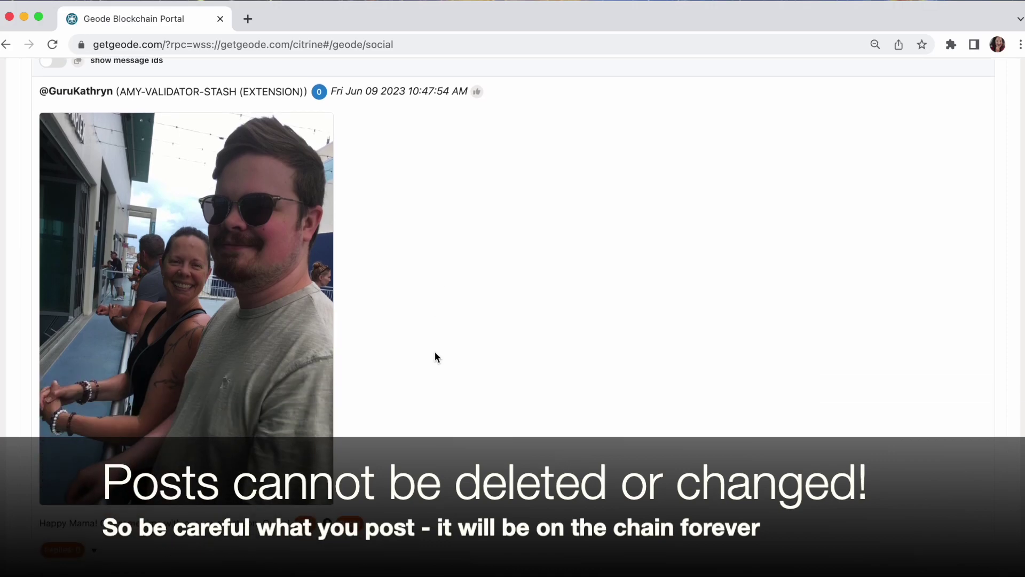
{"action": "scroll", "coordinate": [438, 356], "scroll_direction": "down", "scroll_amount": 1}
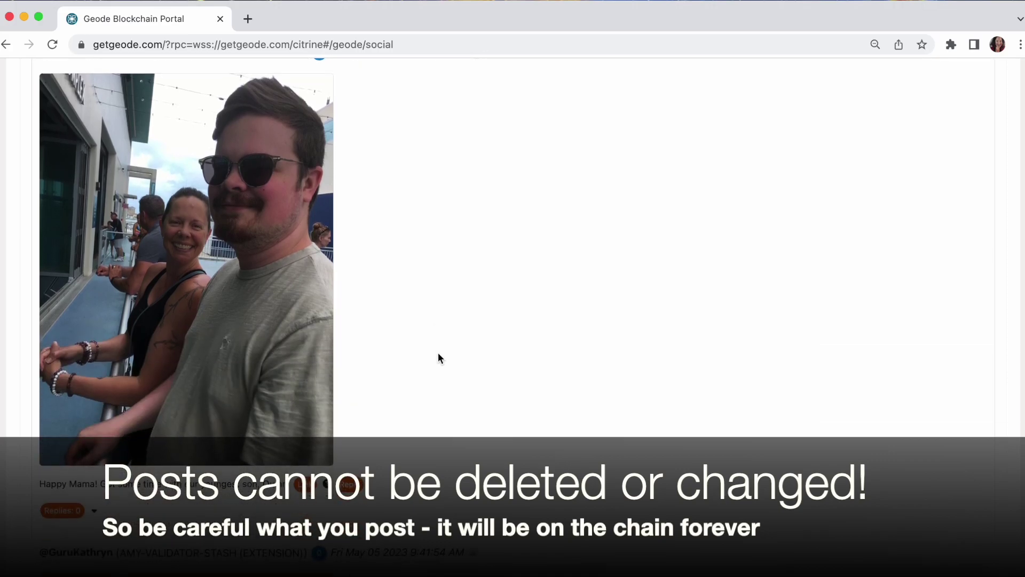
{"action": "scroll", "coordinate": [438, 357], "scroll_direction": "up", "scroll_amount": 1}
{"action": "scroll", "coordinate": [437, 357], "scroll_direction": "up", "scroll_amount": 2}
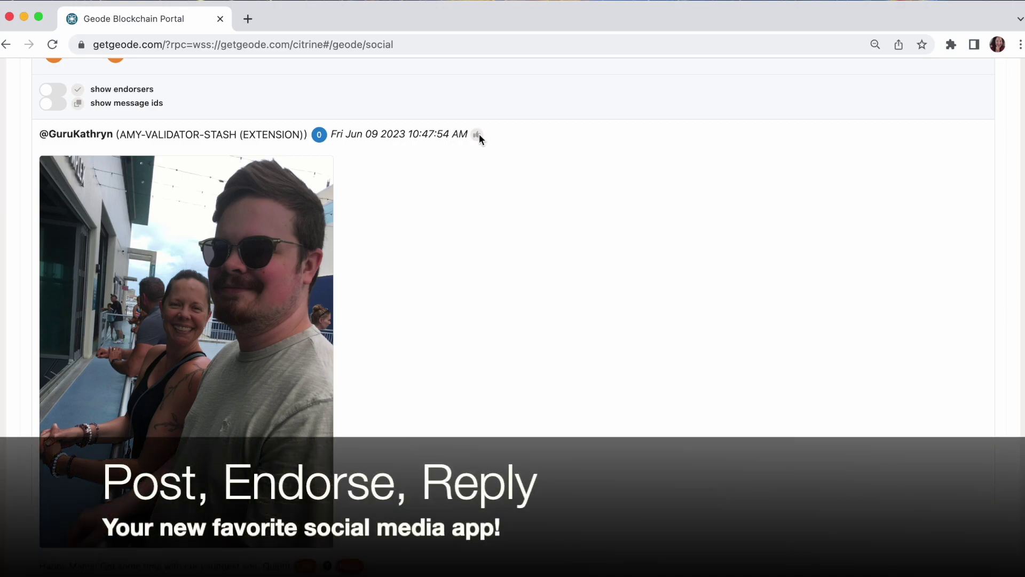
{"action": "scroll", "coordinate": [389, 267], "scroll_direction": "down", "scroll_amount": 3}
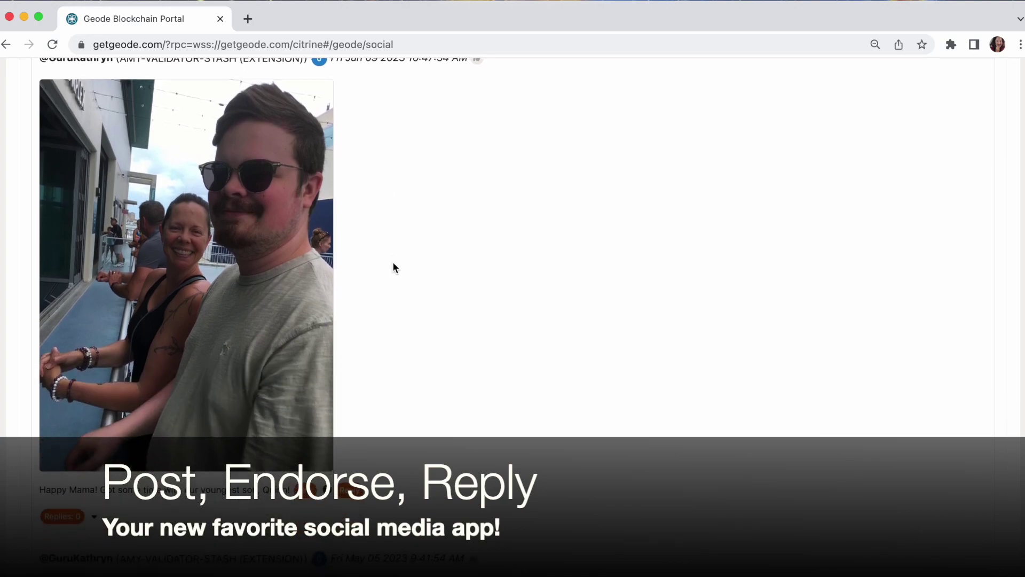
{"action": "scroll", "coordinate": [417, 267], "scroll_direction": "down", "scroll_amount": 5}
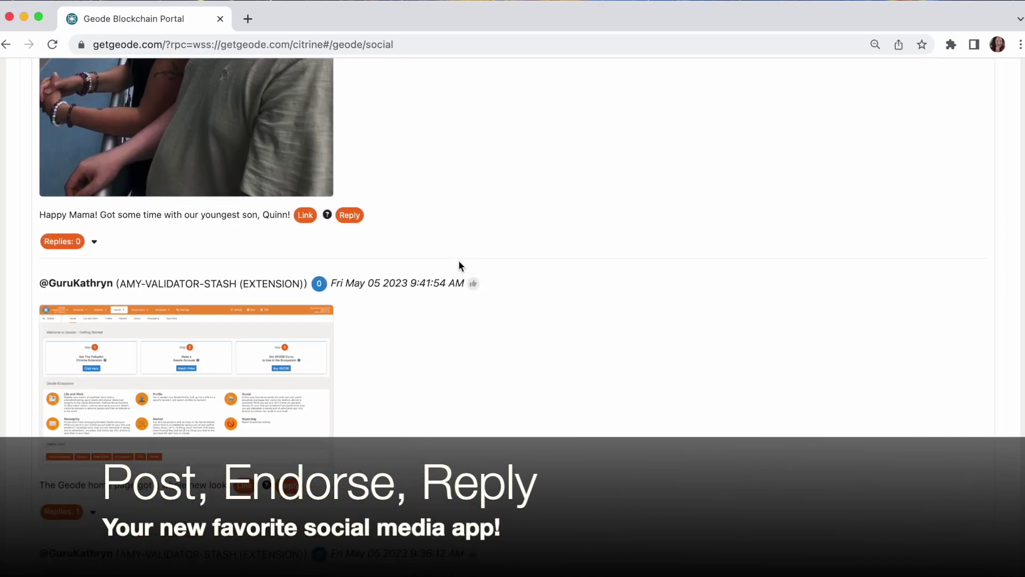
{"action": "left_click", "coordinate": [306, 215]}
- Visit the Reply Message, Photo/YouTube and Website Link fields, then close the reply form unsent
{"action": "left_click", "coordinate": [349, 215]}
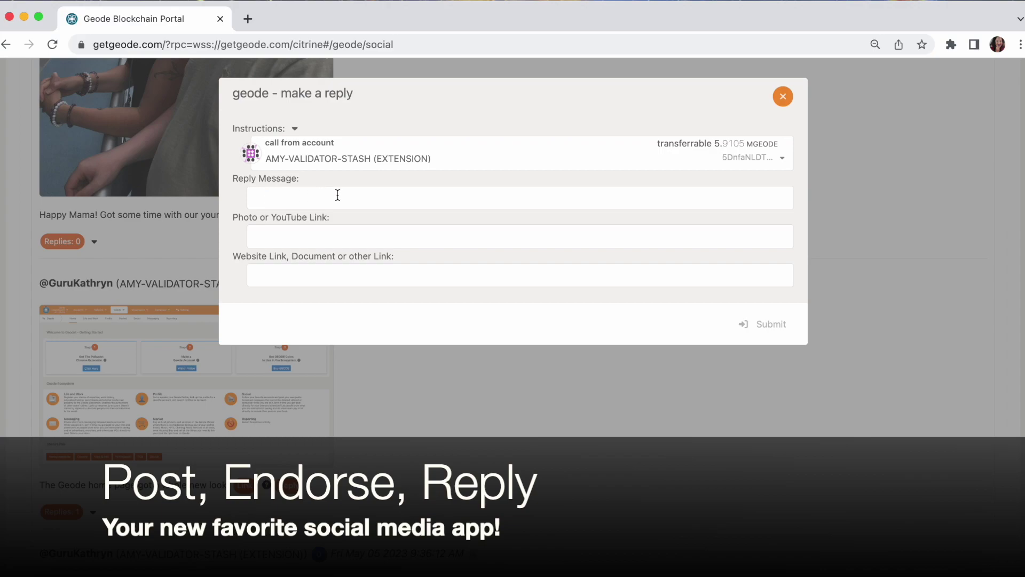
{"action": "left_click", "coordinate": [319, 196]}
{"action": "left_click", "coordinate": [310, 238]}
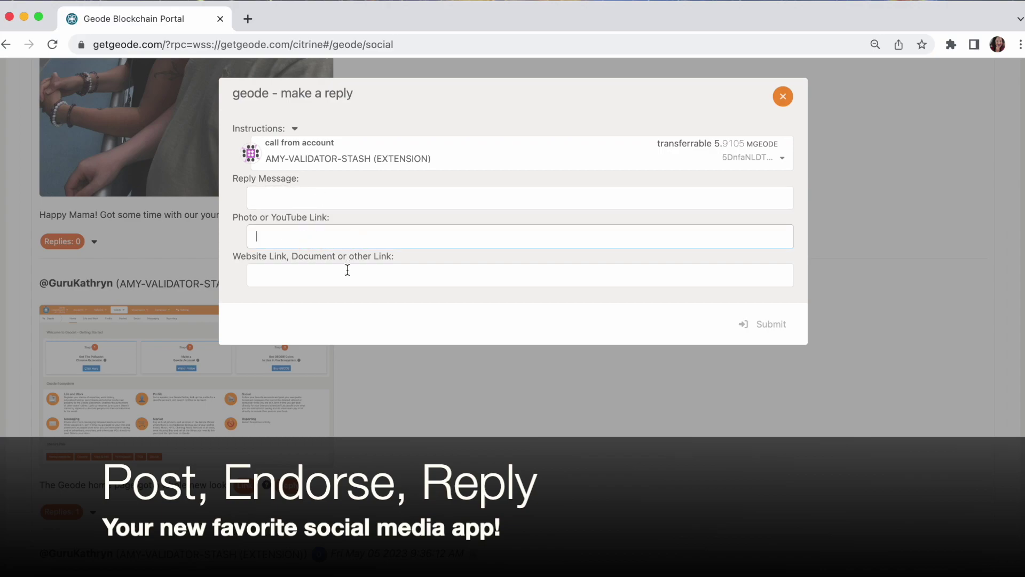
{"action": "left_click", "coordinate": [312, 276]}
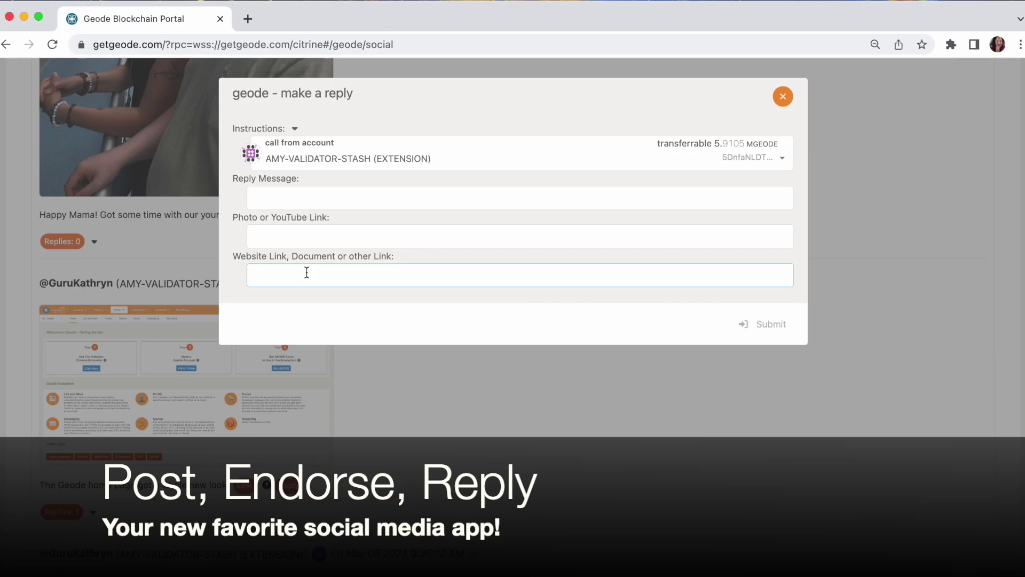
{"action": "left_click", "coordinate": [783, 97]}
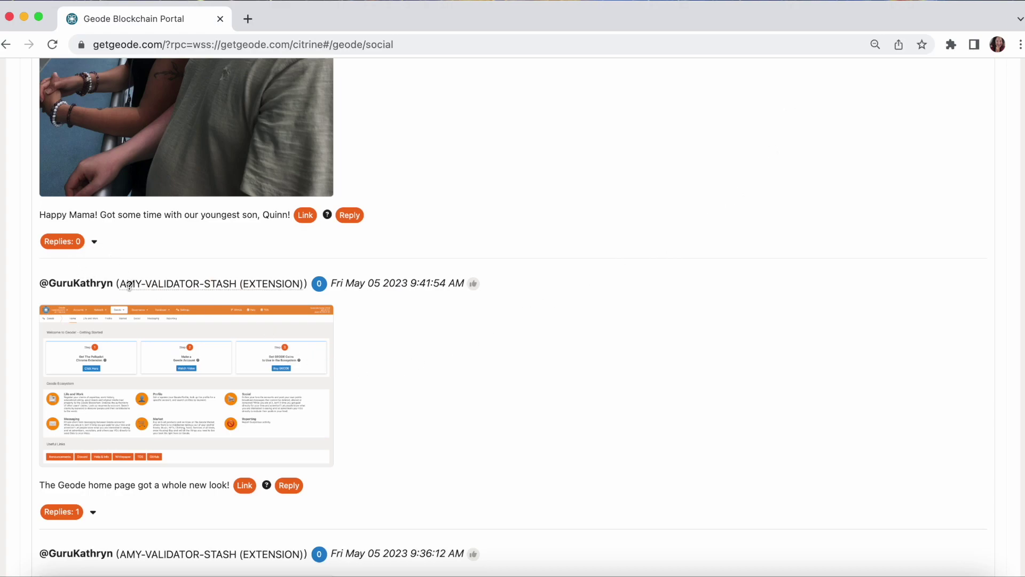
- Expand Replies: 1 under the Geode home page post, browse further posts, and scroll back up
{"action": "scroll", "coordinate": [134, 283], "scroll_direction": "down", "scroll_amount": 3}
{"action": "scroll", "coordinate": [133, 283], "scroll_direction": "down", "scroll_amount": 2}
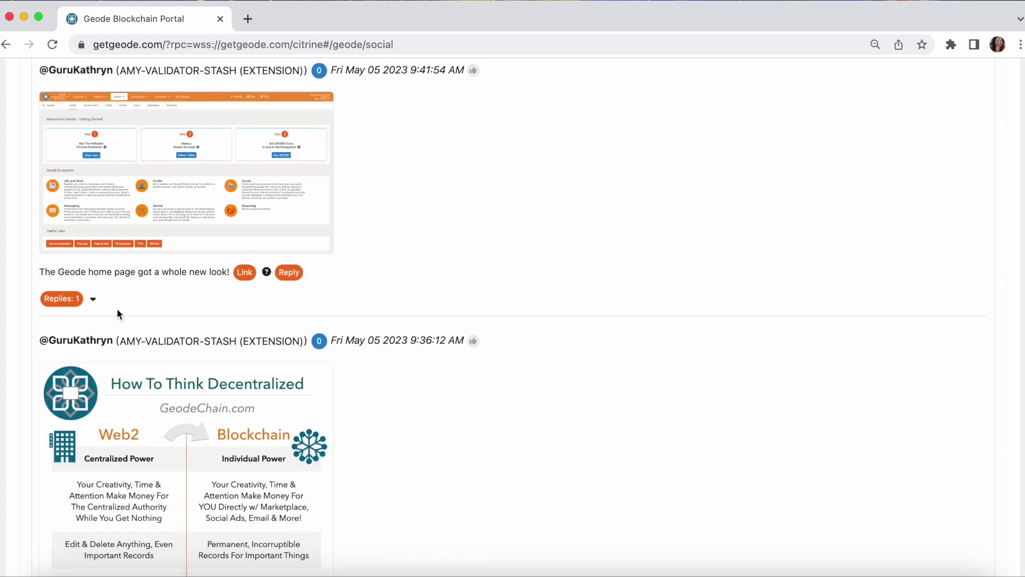
{"action": "left_click", "coordinate": [92, 300]}
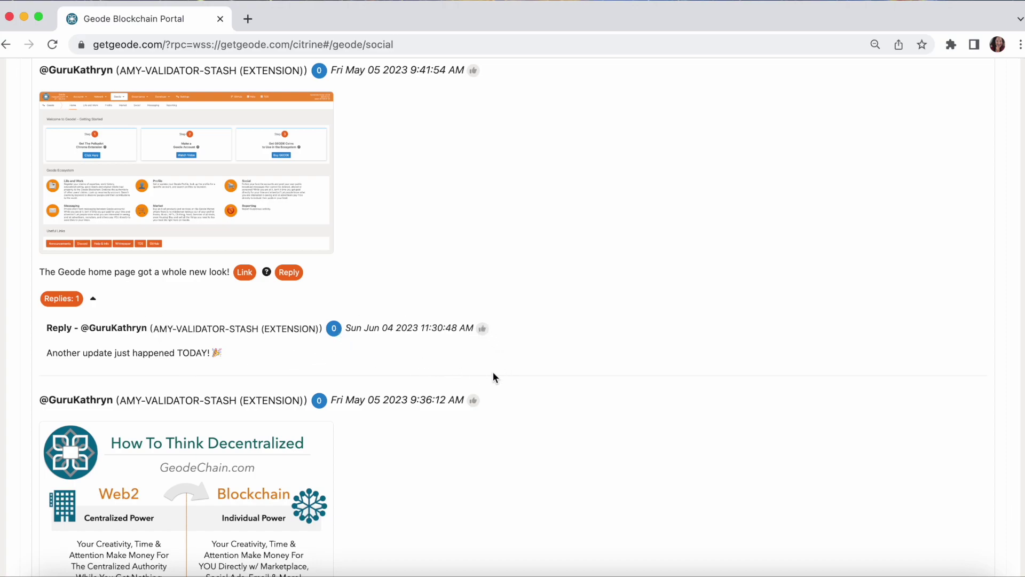
{"action": "scroll", "coordinate": [552, 377], "scroll_direction": "down", "scroll_amount": 6}
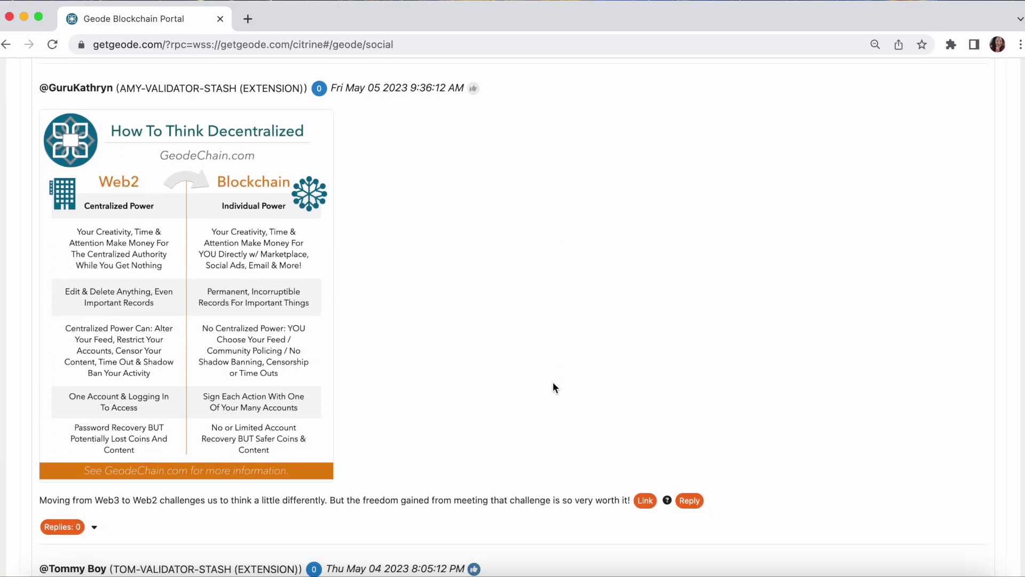
{"action": "scroll", "coordinate": [553, 382], "scroll_direction": "down", "scroll_amount": 8}
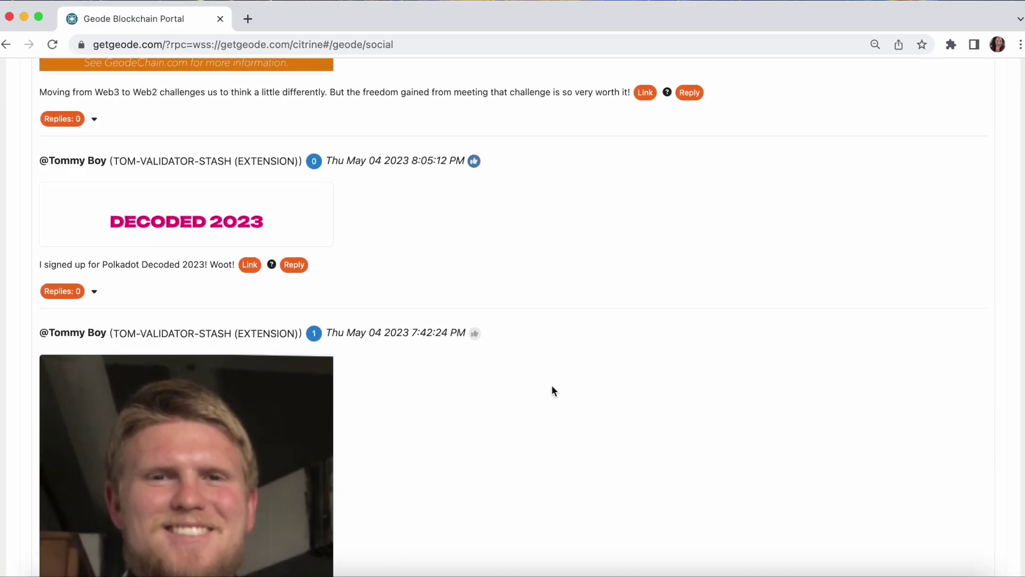
{"action": "scroll", "coordinate": [552, 388], "scroll_direction": "down", "scroll_amount": 4}
{"action": "scroll", "coordinate": [551, 389], "scroll_direction": "up", "scroll_amount": 16}
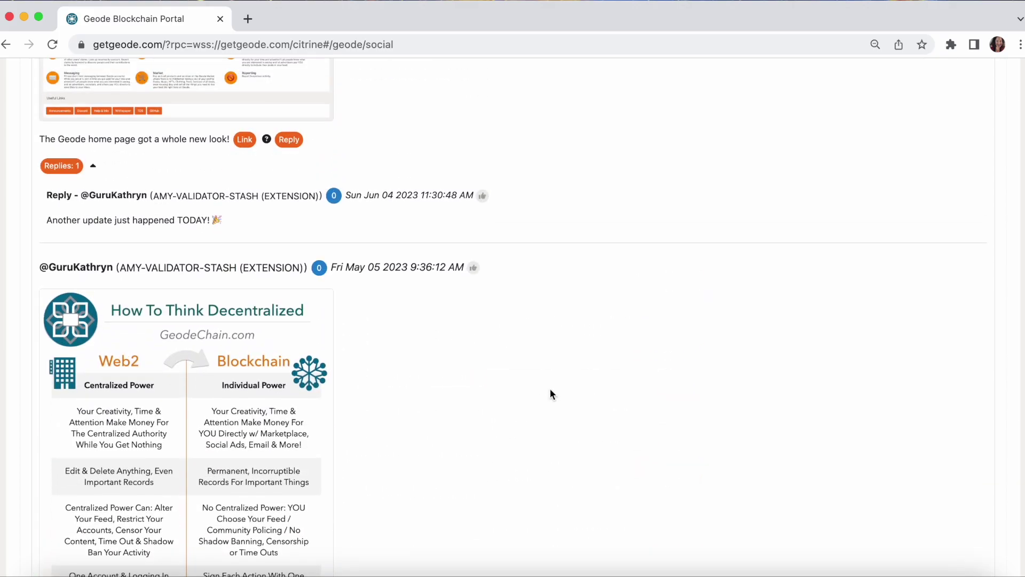
{"action": "scroll", "coordinate": [549, 388], "scroll_direction": "up", "scroll_amount": 20}
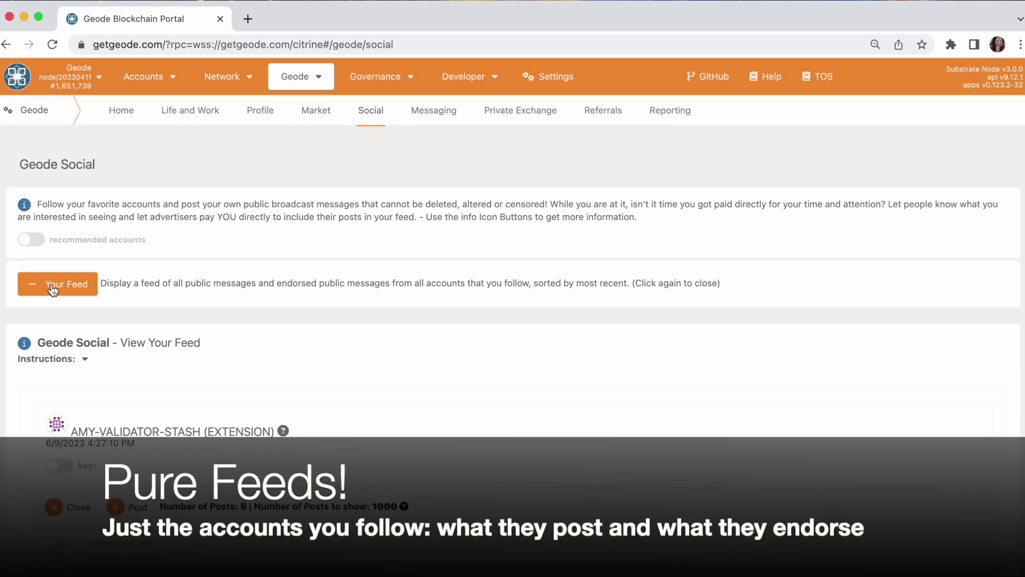
- Close Your Feed and load the account's Paid Feed, which shows 0 posts
{"action": "left_click", "coordinate": [53, 289]}
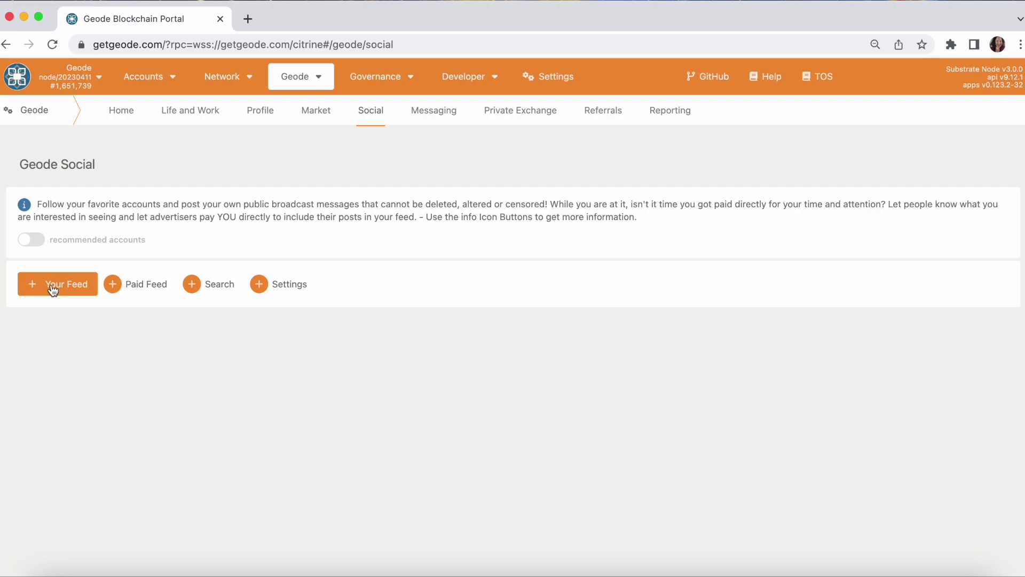
{"action": "left_click", "coordinate": [133, 286]}
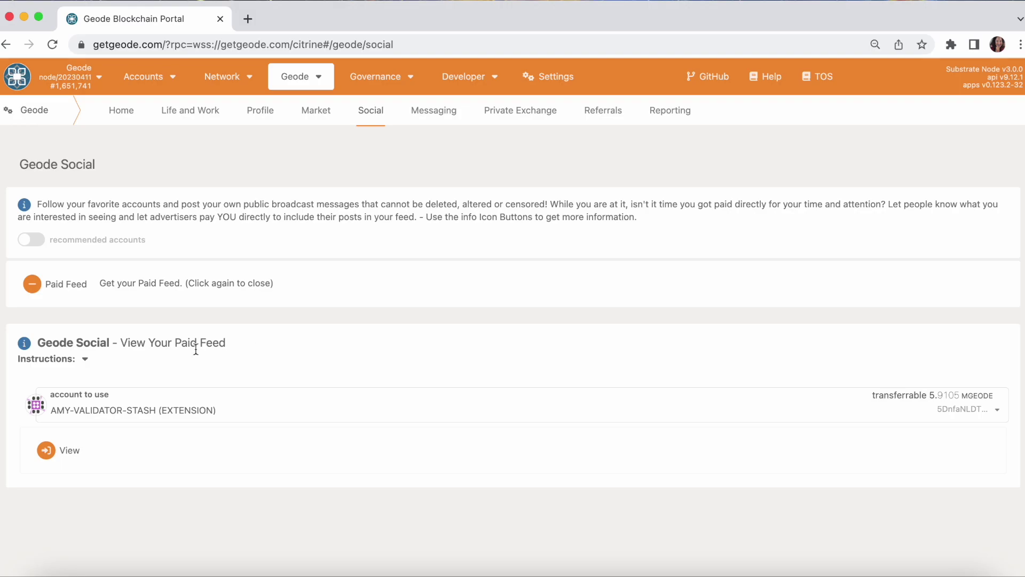
{"action": "left_click", "coordinate": [68, 451]}
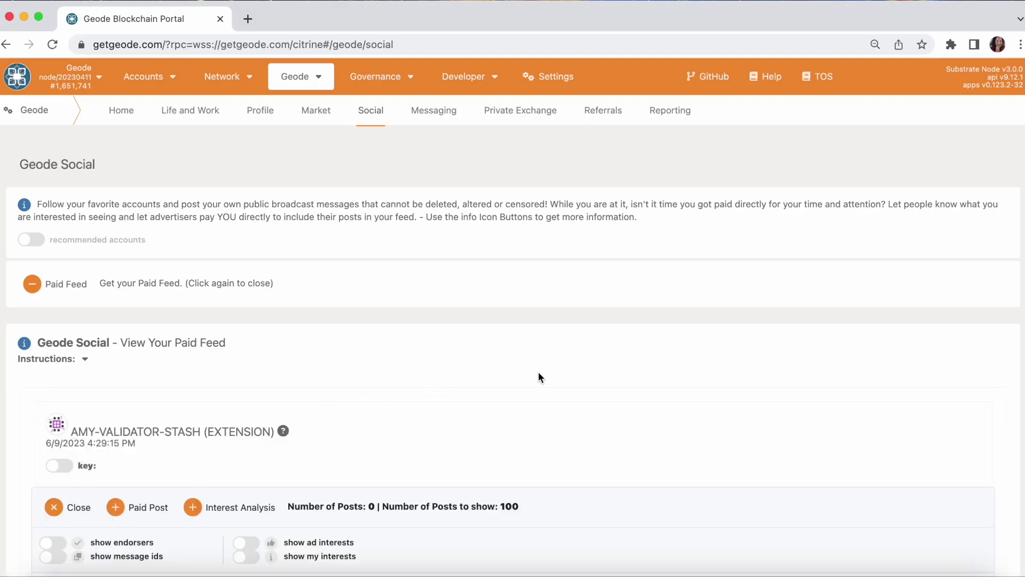
- Review the paid feed icon legend and instructions, collapsing both afterwards
{"action": "scroll", "coordinate": [550, 374], "scroll_direction": "down", "scroll_amount": 2}
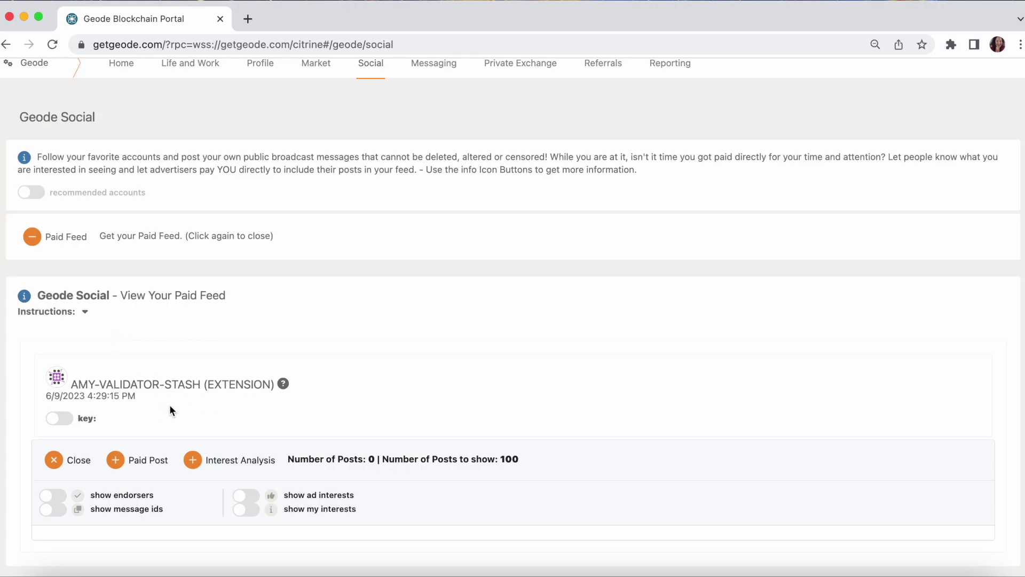
{"action": "left_click", "coordinate": [59, 420]}
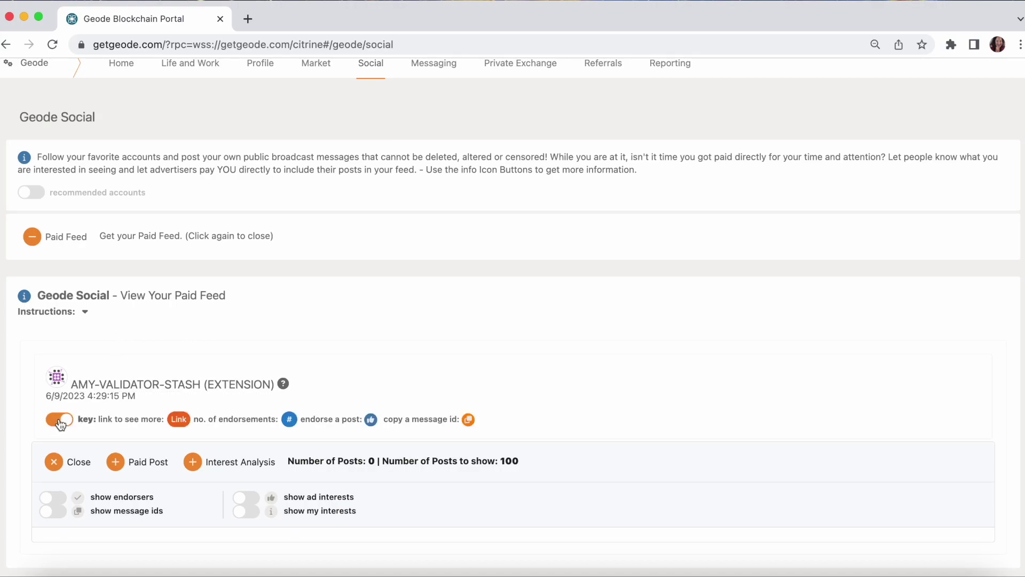
{"action": "left_click", "coordinate": [60, 420]}
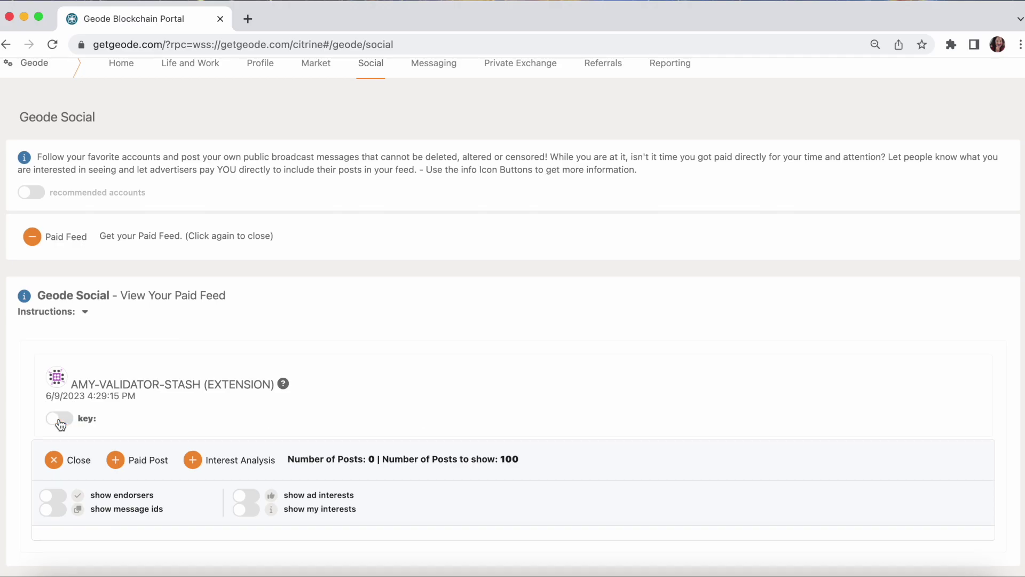
{"action": "left_click", "coordinate": [84, 312]}
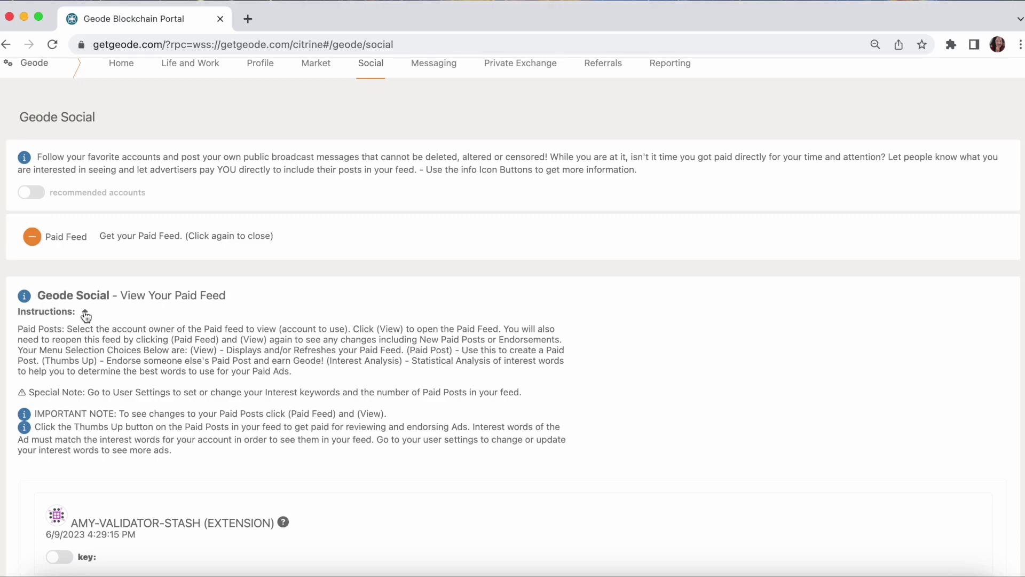
{"action": "left_click", "coordinate": [85, 314]}
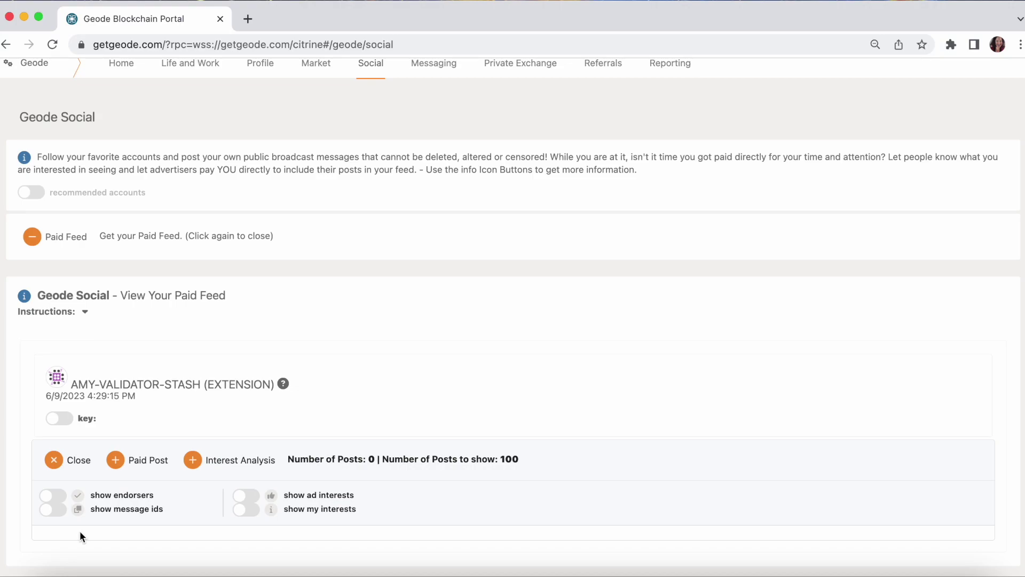
{"action": "left_click", "coordinate": [142, 459]}
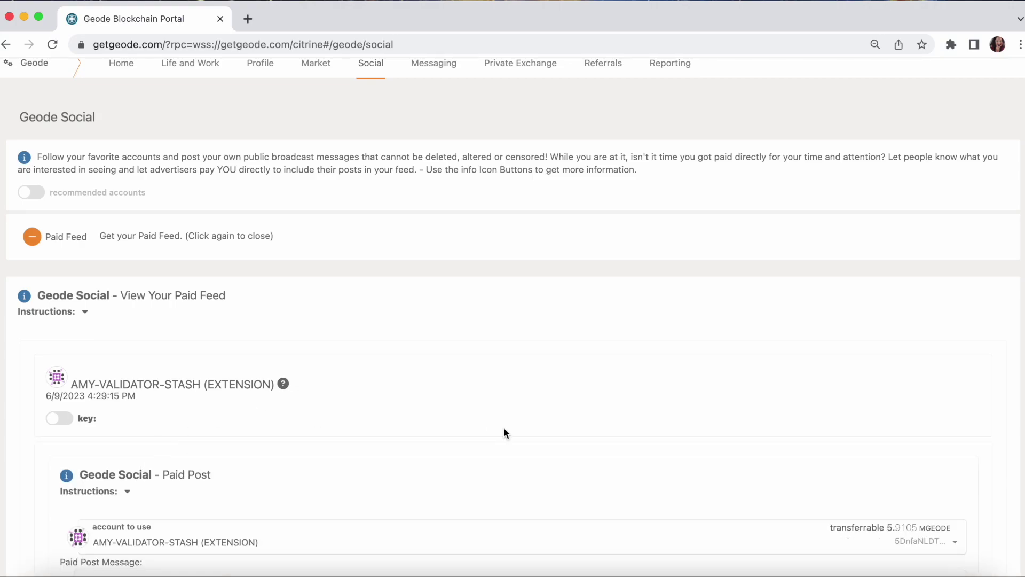
{"action": "scroll", "coordinate": [504, 427], "scroll_direction": "down", "scroll_amount": 7}
{"action": "left_click", "coordinate": [298, 238]}
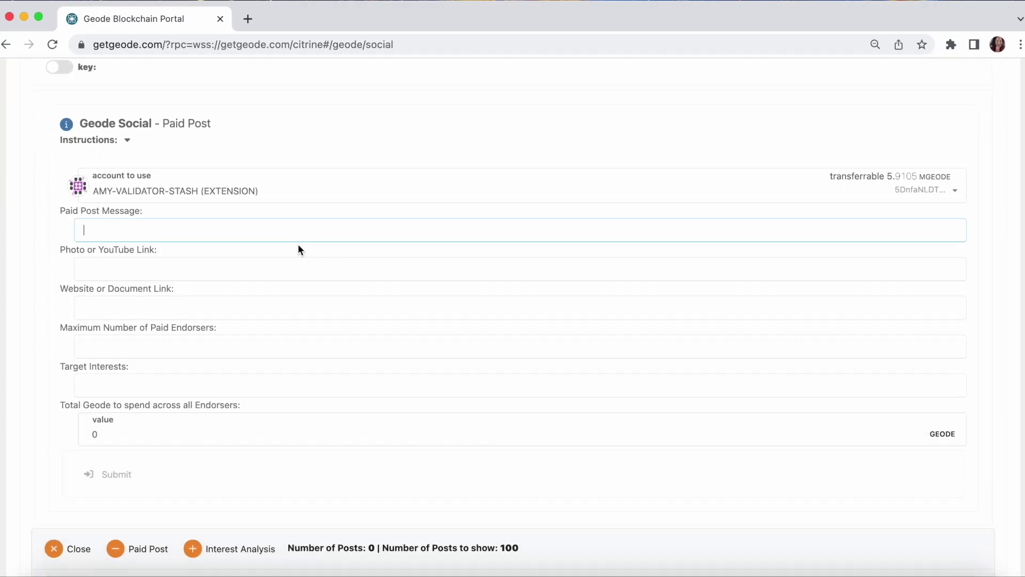
{"action": "scroll", "coordinate": [270, 267], "scroll_direction": "down", "scroll_amount": 1}
{"action": "left_click", "coordinate": [95, 192]}
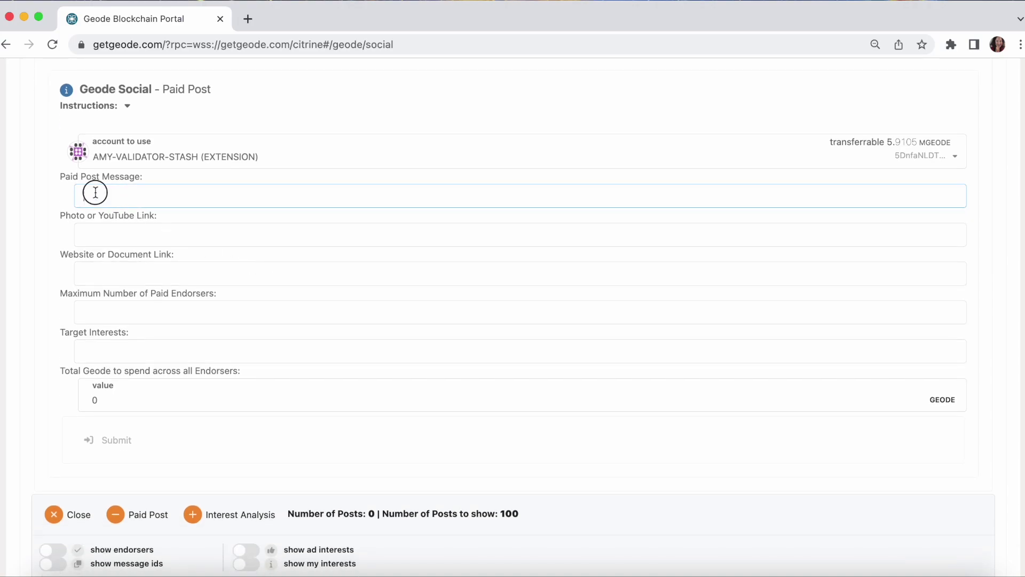
{"action": "left_click", "coordinate": [95, 192]}
{"action": "left_click", "coordinate": [99, 232]}
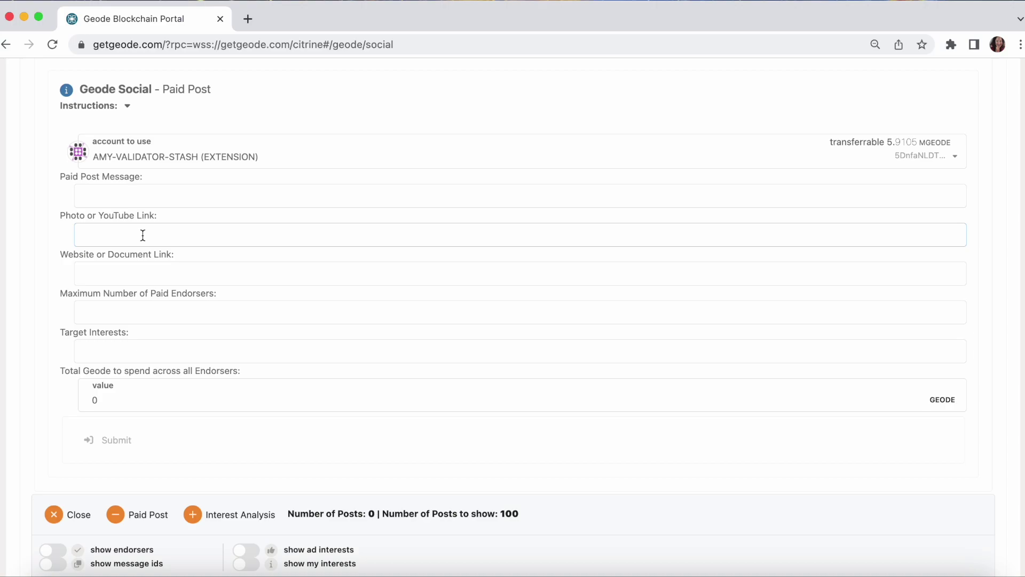
{"action": "left_click", "coordinate": [114, 267]}
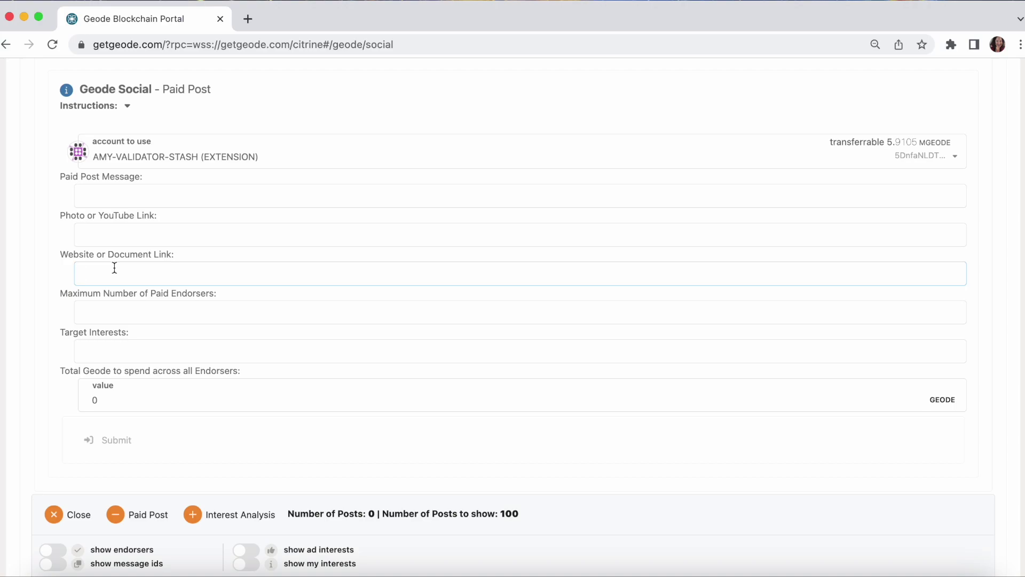
{"action": "left_click", "coordinate": [107, 312]}
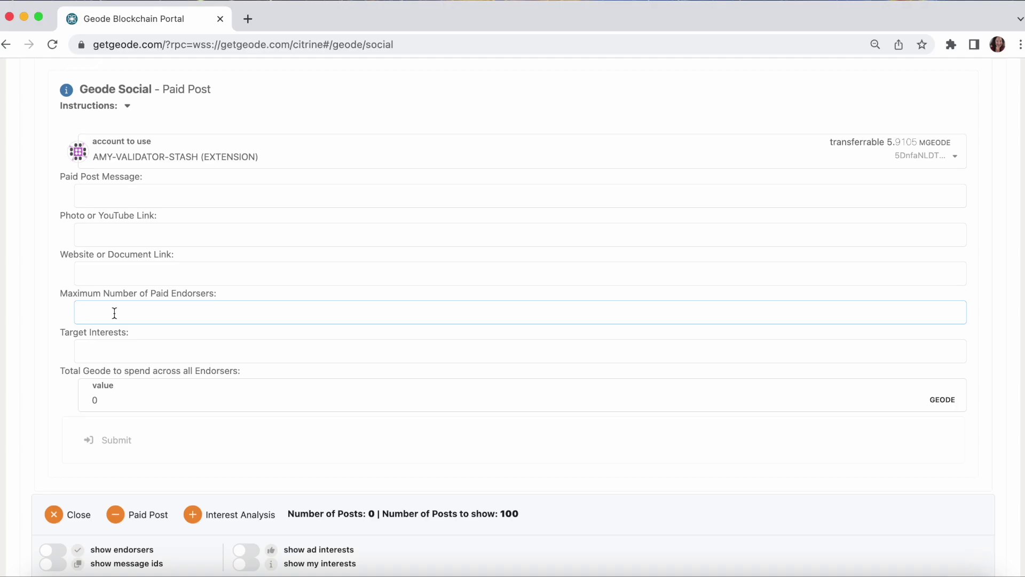
{"action": "left_click", "coordinate": [101, 348]}
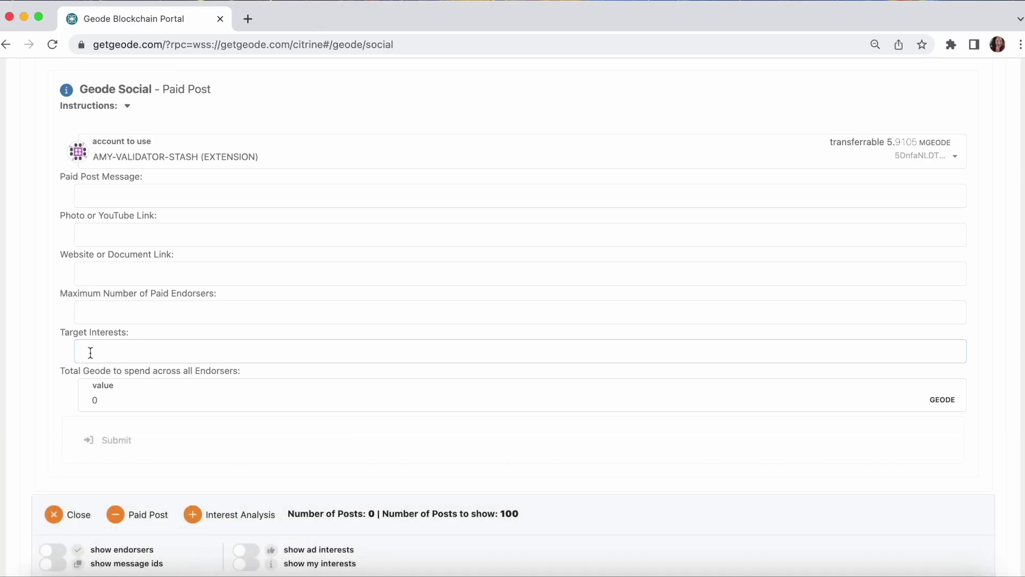
{"action": "left_click", "coordinate": [113, 396]}
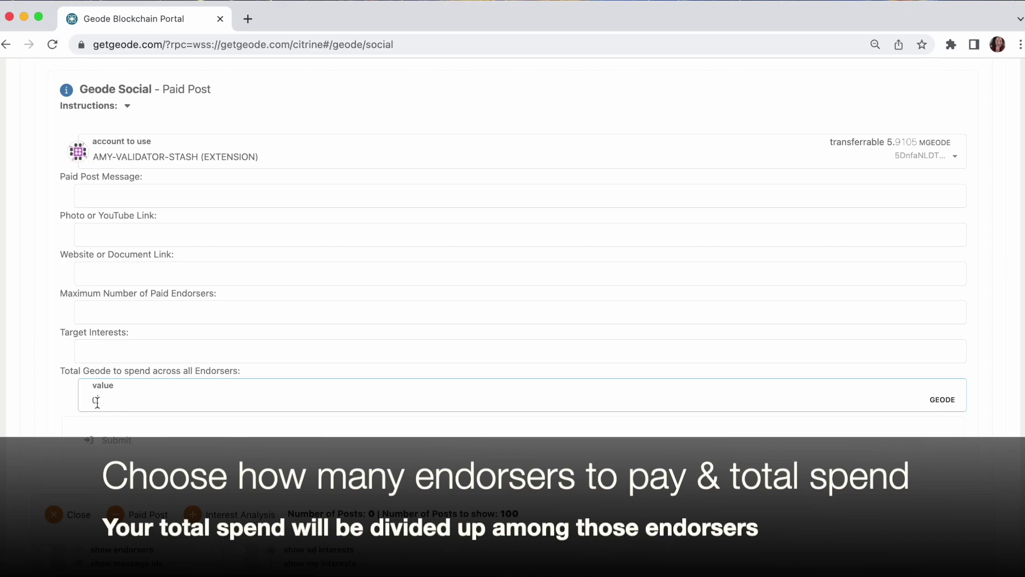
{"action": "left_click", "coordinate": [107, 310]}
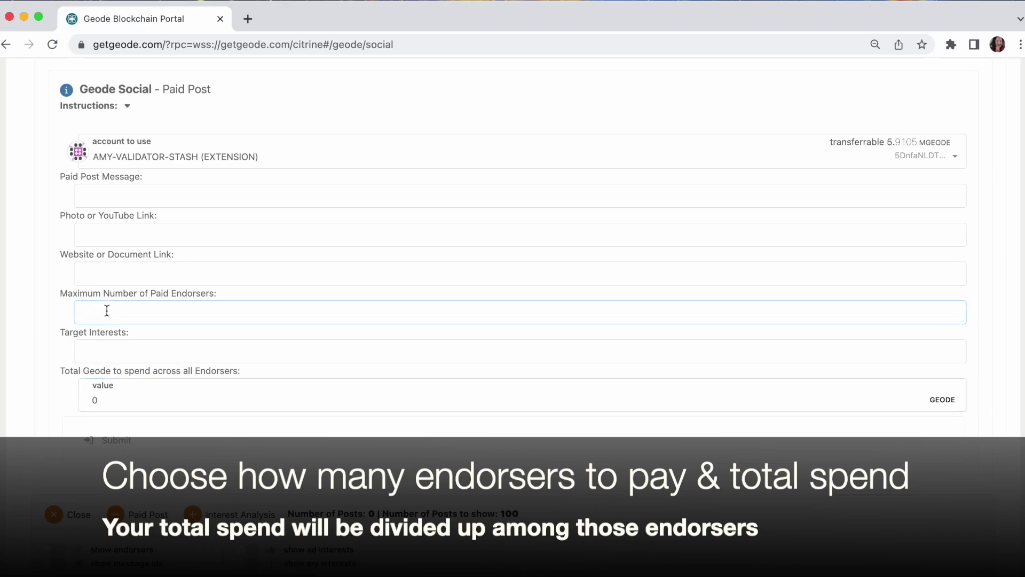
{"action": "type", "text": "10"}
{"action": "left_click", "coordinate": [110, 398]}
{"action": "key", "text": "BackSpace"}
{"action": "type", "text": "1"}
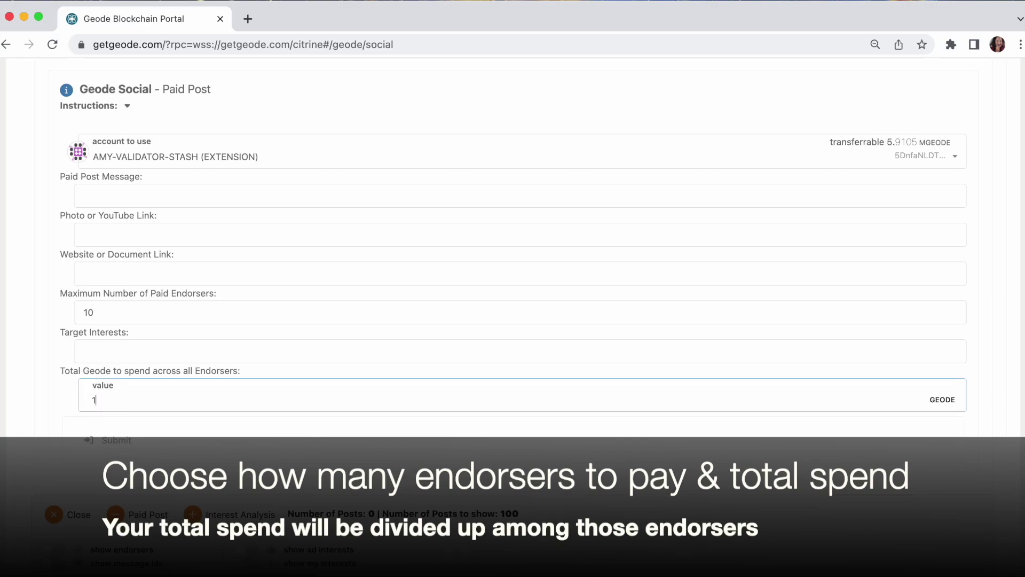
{"action": "type", "text": "00"}
{"action": "left_click", "coordinate": [120, 314]}
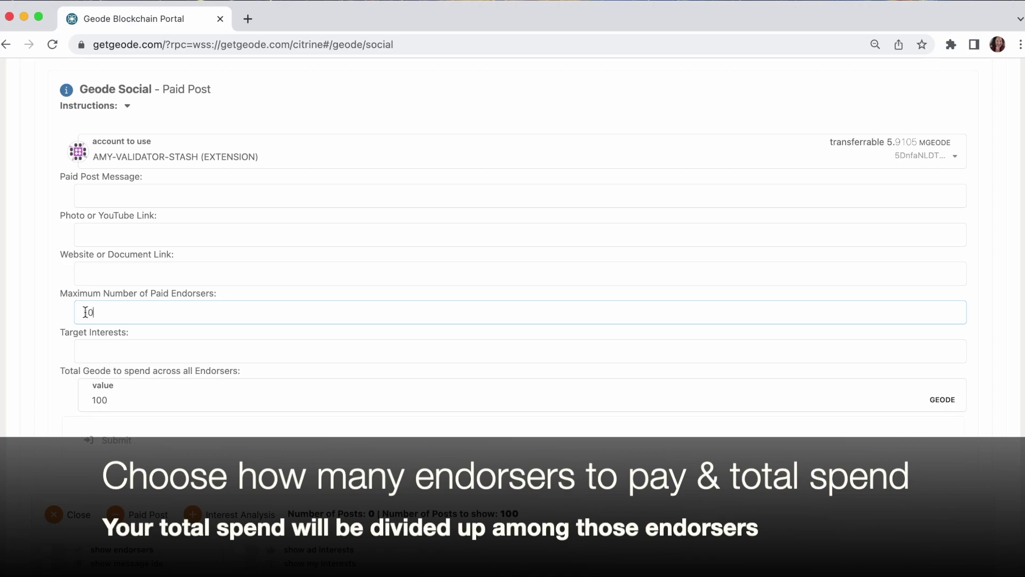
{"action": "double_click", "coordinate": [97, 399]}
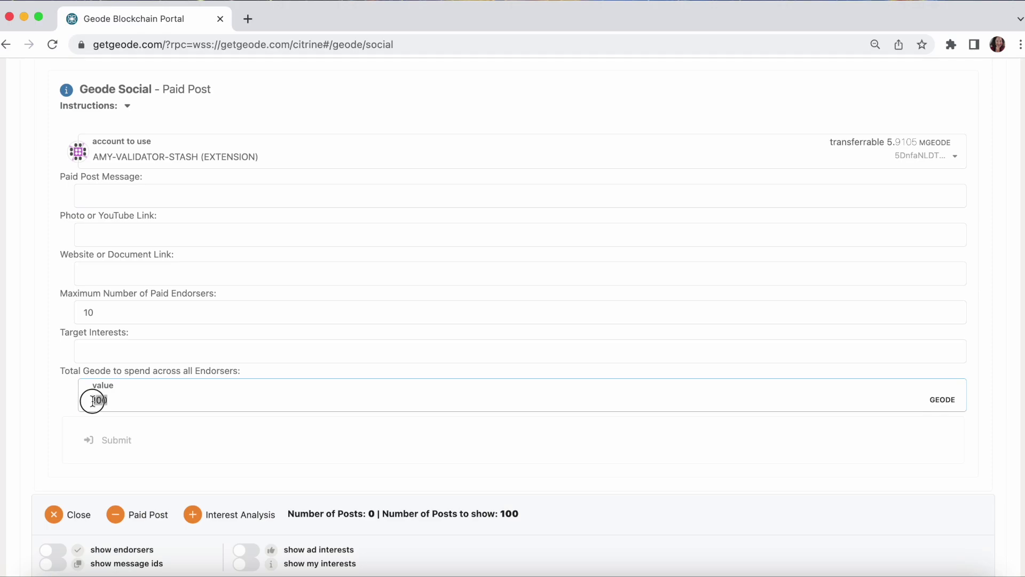
{"action": "key", "text": "BackSpace"}
{"action": "left_click", "coordinate": [80, 313]}
{"action": "key", "text": "BackSpace"}
{"action": "key", "text": "BackSpace"}
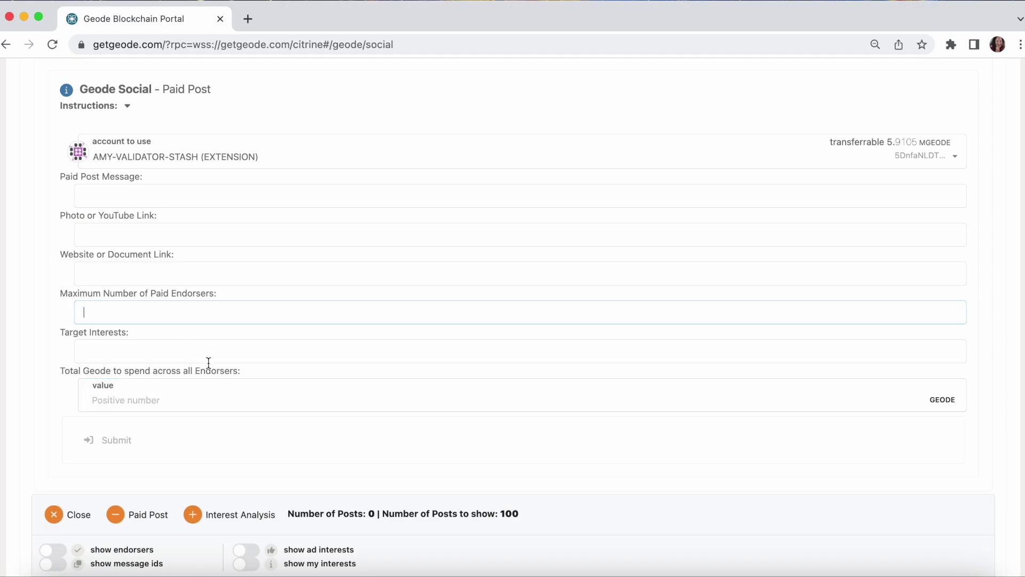
{"action": "left_click", "coordinate": [174, 452]}
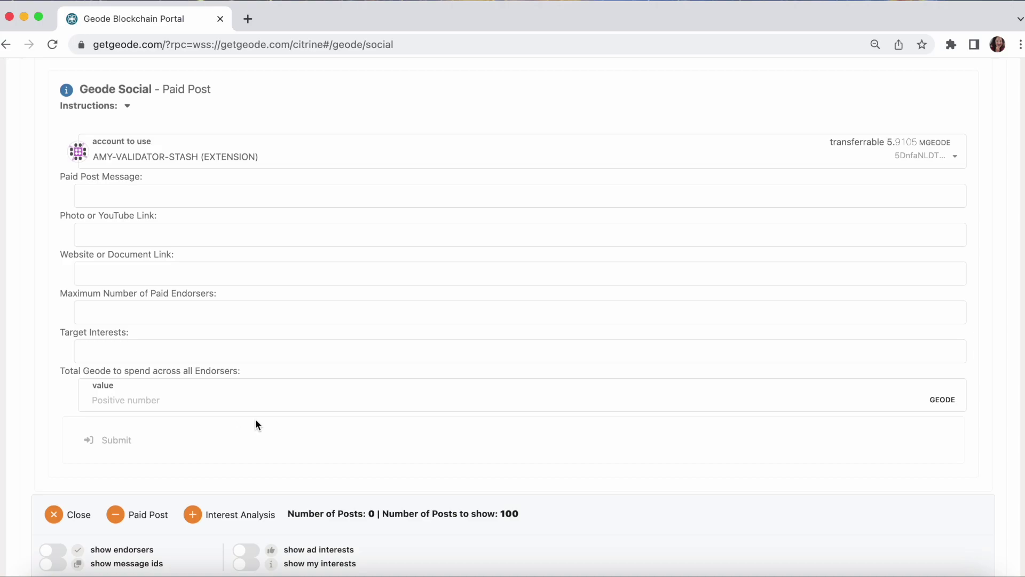
{"action": "left_click", "coordinate": [112, 348]}
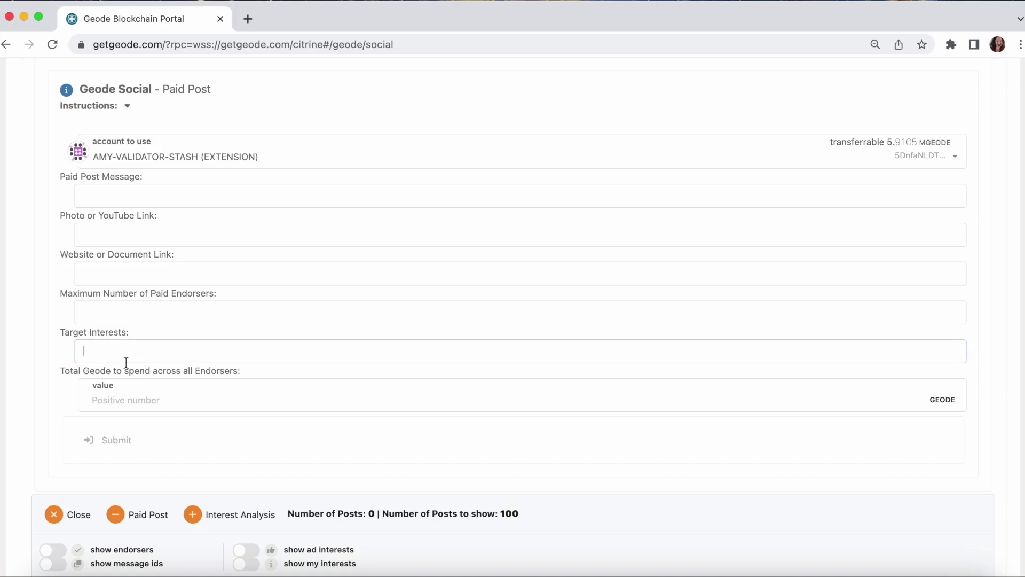
{"action": "left_click", "coordinate": [130, 394]}
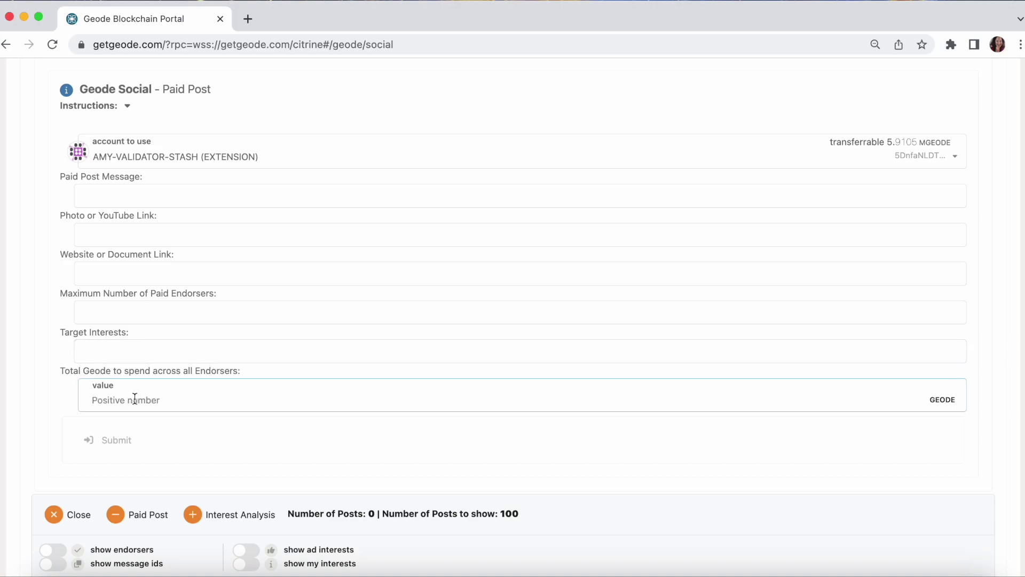
{"action": "type", "text": "100"}
{"action": "key", "text": "BackSpace"}
{"action": "key", "text": "BackSpace"}
{"action": "key", "text": "BackSpace"}
{"action": "scroll", "coordinate": [162, 128], "scroll_direction": "up", "scroll_amount": 3}
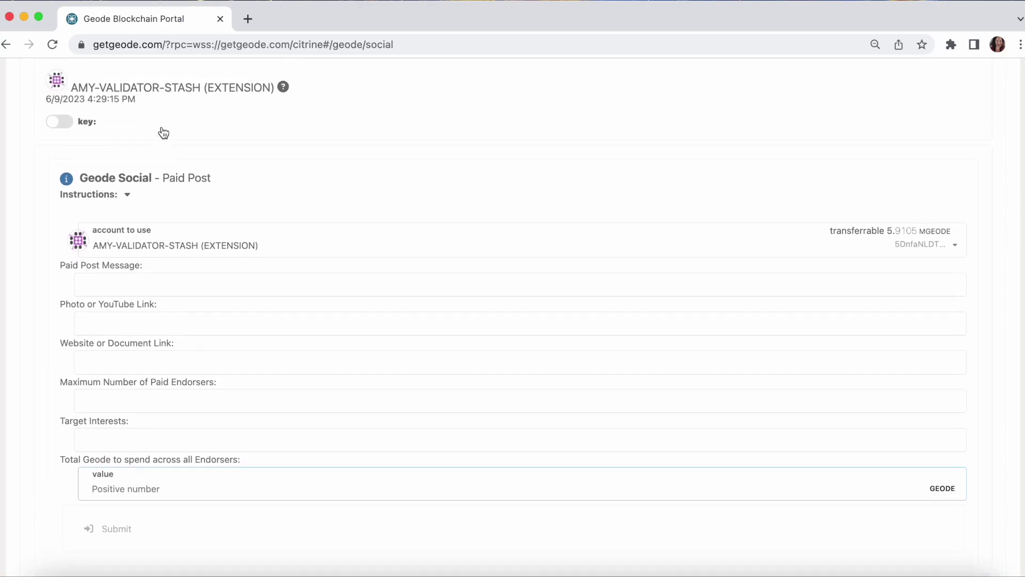
{"action": "scroll", "coordinate": [162, 126], "scroll_direction": "down", "scroll_amount": 4}
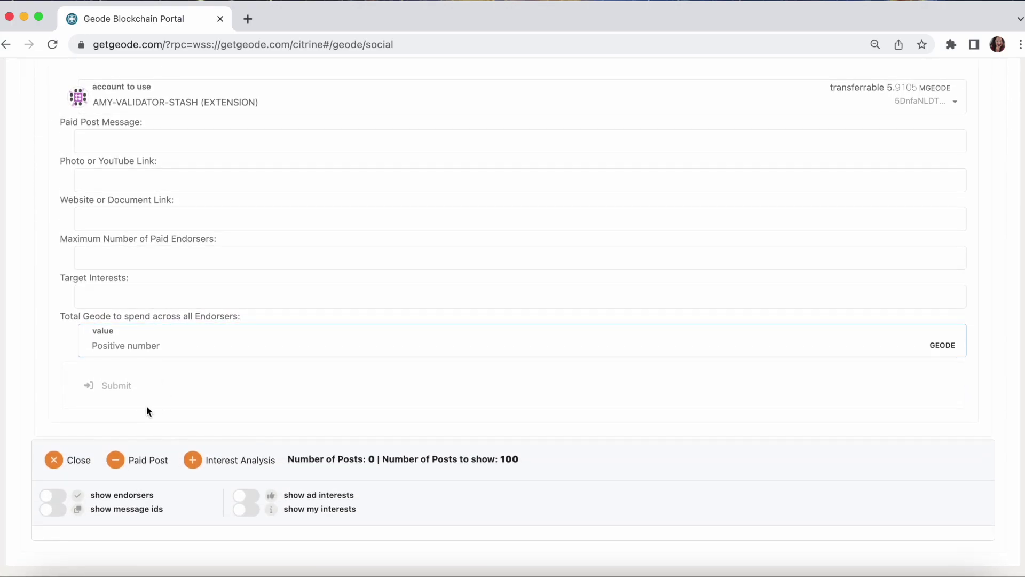
- Open Interest Analysis and load the interest word statistics for the paid feed
{"action": "left_click", "coordinate": [245, 462]}
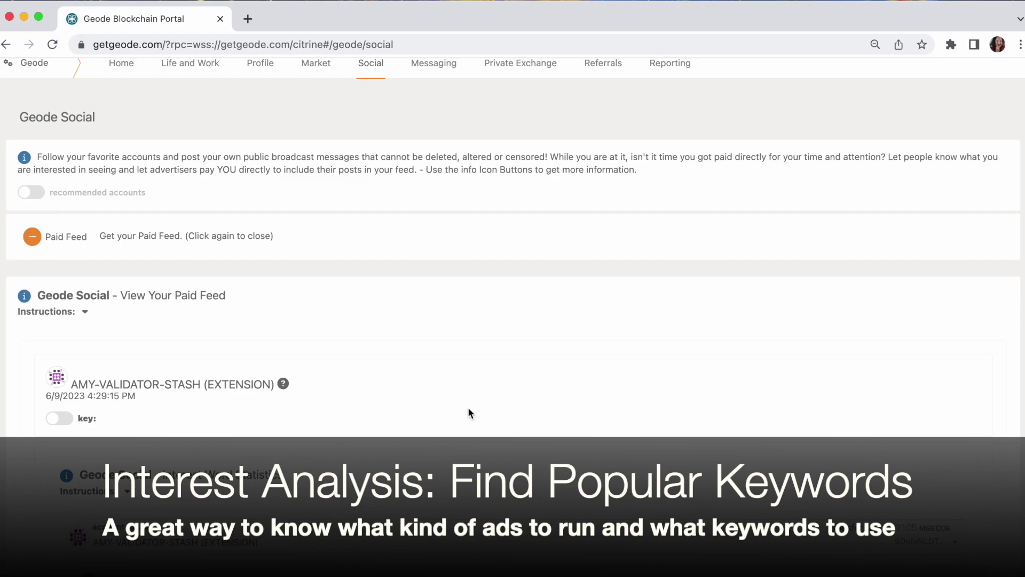
{"action": "scroll", "coordinate": [479, 410], "scroll_direction": "down", "scroll_amount": 4}
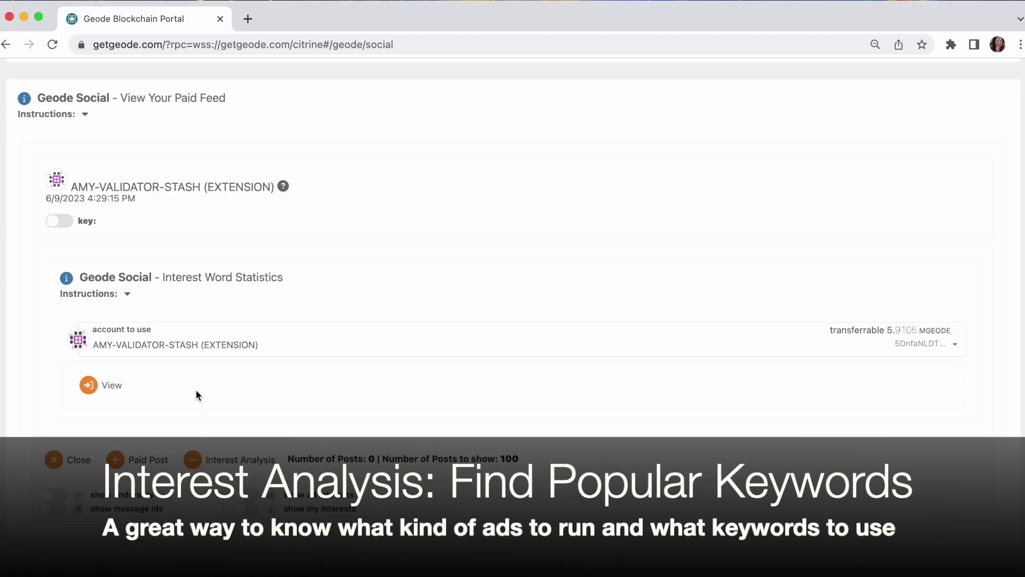
{"action": "left_click", "coordinate": [104, 385]}
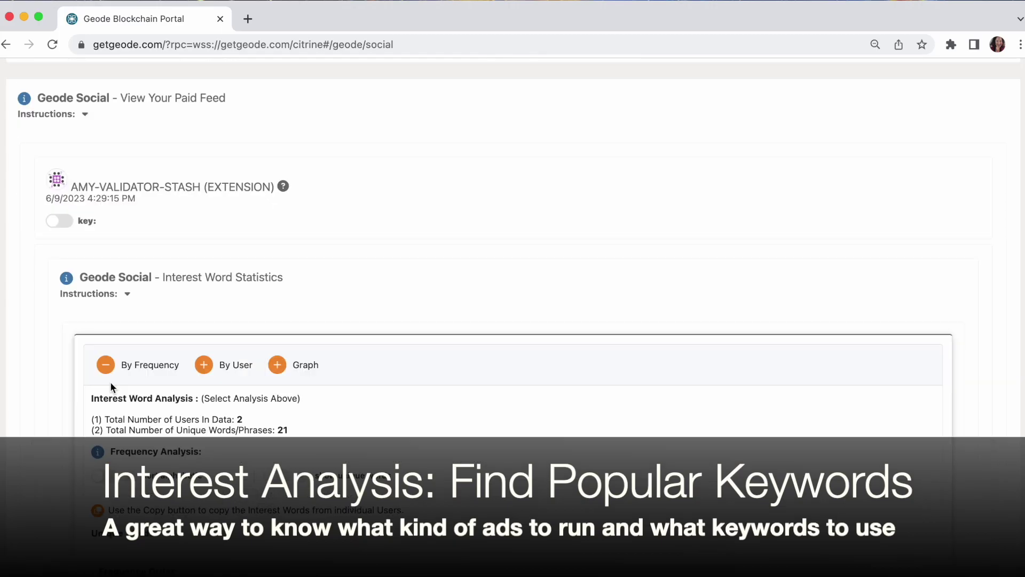
{"action": "scroll", "coordinate": [556, 414], "scroll_direction": "down", "scroll_amount": 5}
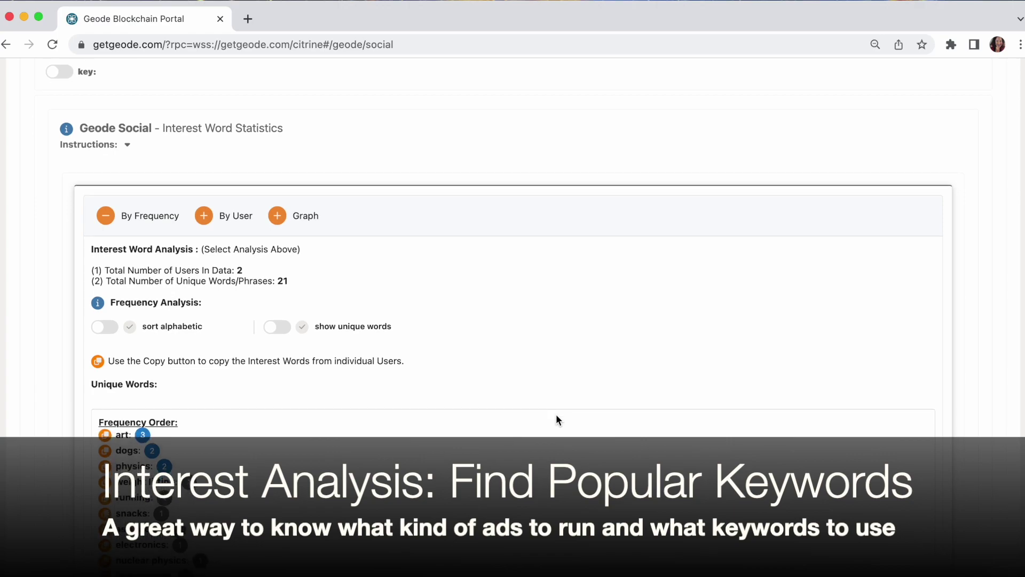
{"action": "scroll", "coordinate": [556, 414], "scroll_direction": "down", "scroll_amount": 1}
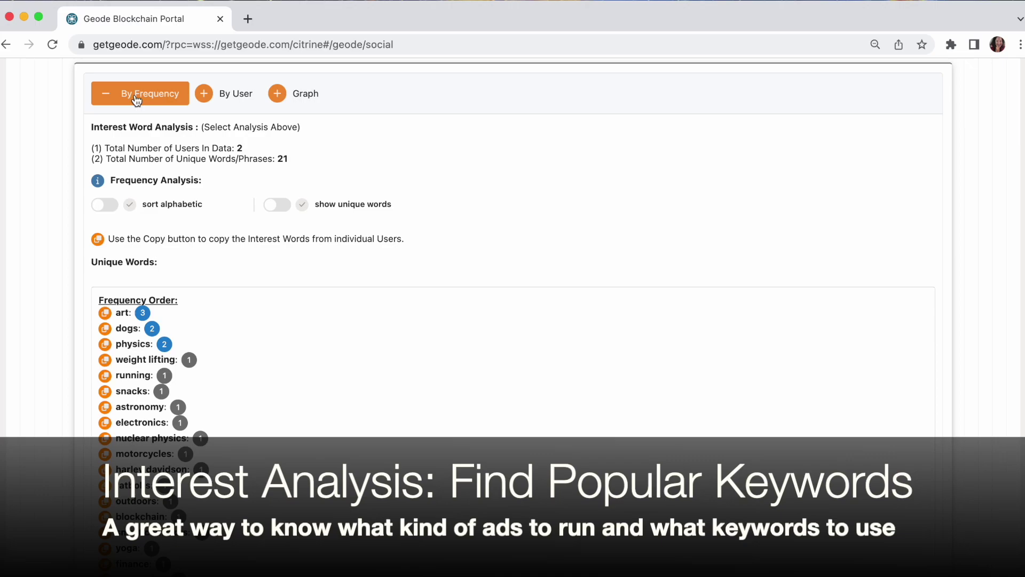
- Try the By User and Graph views, then return to the By Frequency listing
{"action": "left_click", "coordinate": [231, 96]}
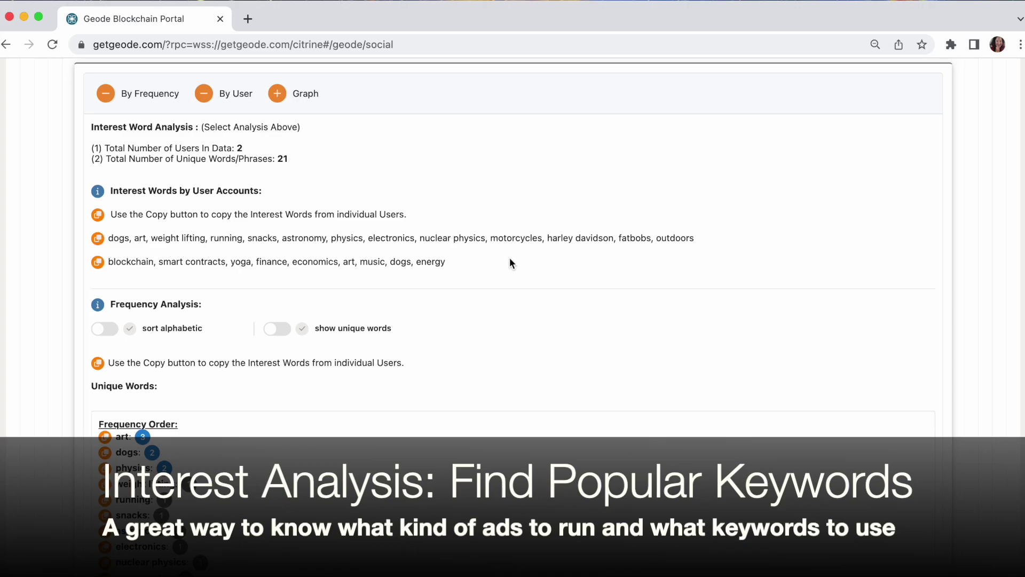
{"action": "left_click", "coordinate": [296, 95]}
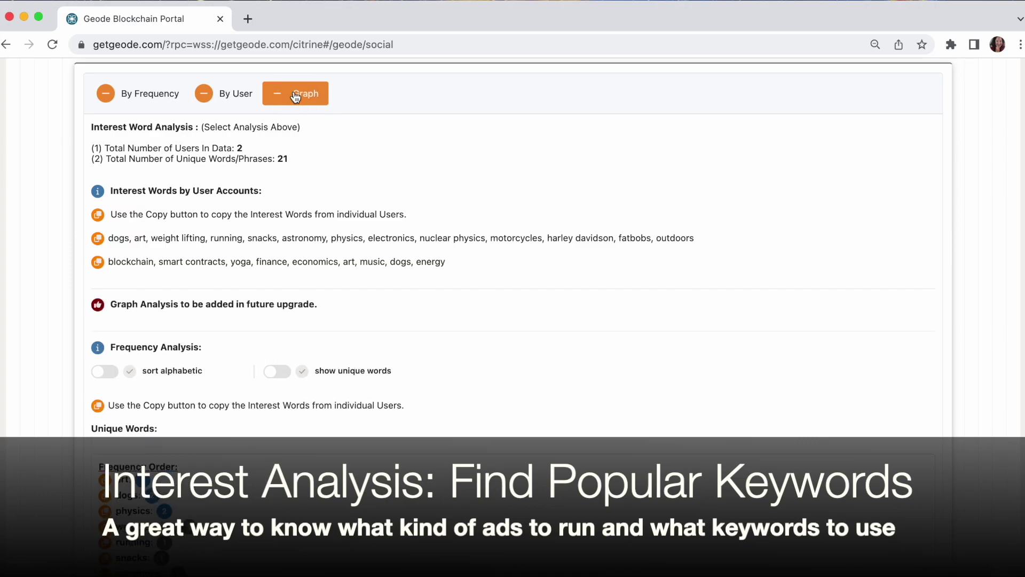
{"action": "left_click", "coordinate": [296, 95]}
{"action": "left_click", "coordinate": [152, 95]}
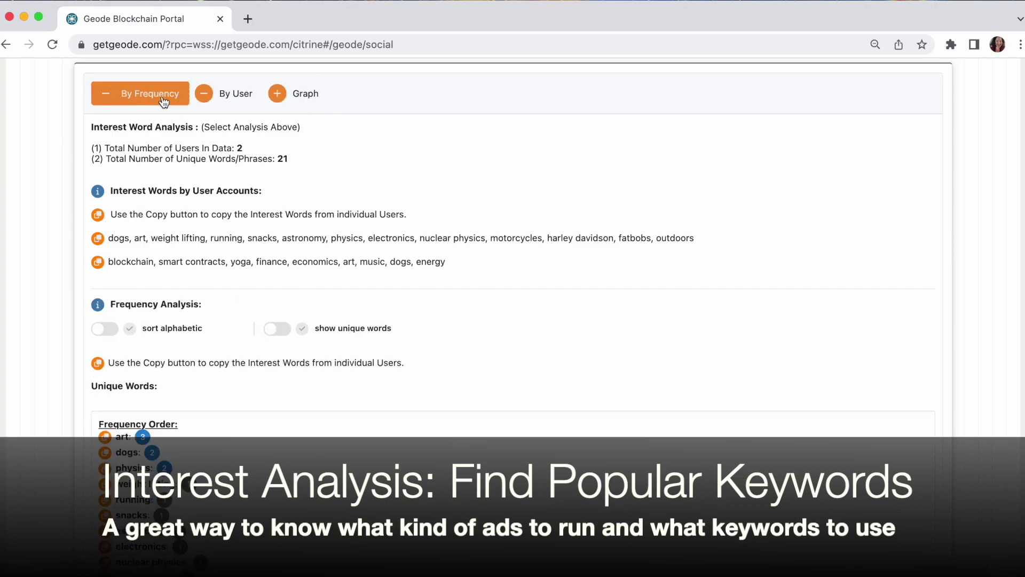
{"action": "left_click", "coordinate": [224, 93]}
{"action": "scroll", "coordinate": [443, 393], "scroll_direction": "down", "scroll_amount": 5}
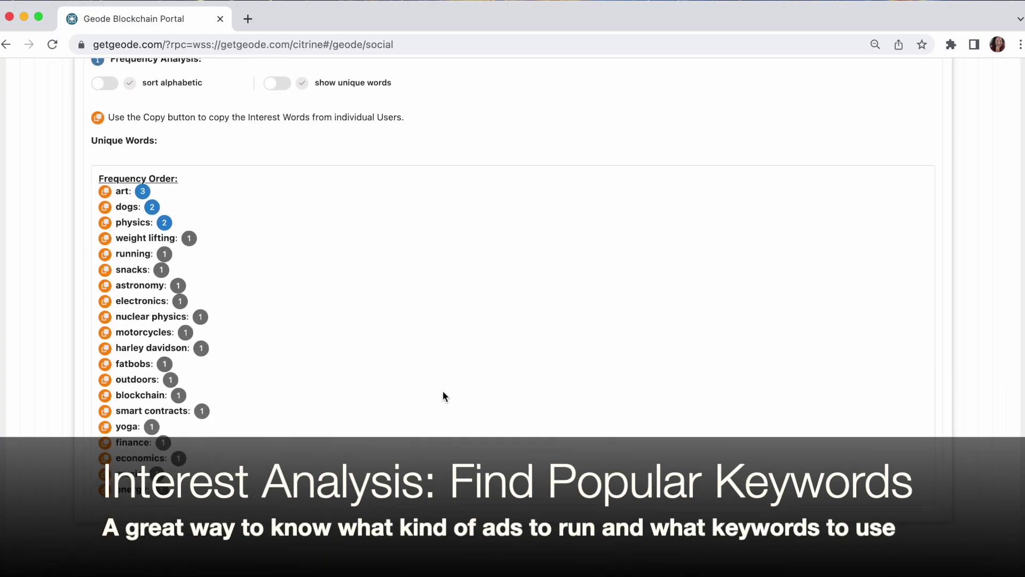
{"action": "scroll", "coordinate": [443, 392], "scroll_direction": "down", "scroll_amount": 1}
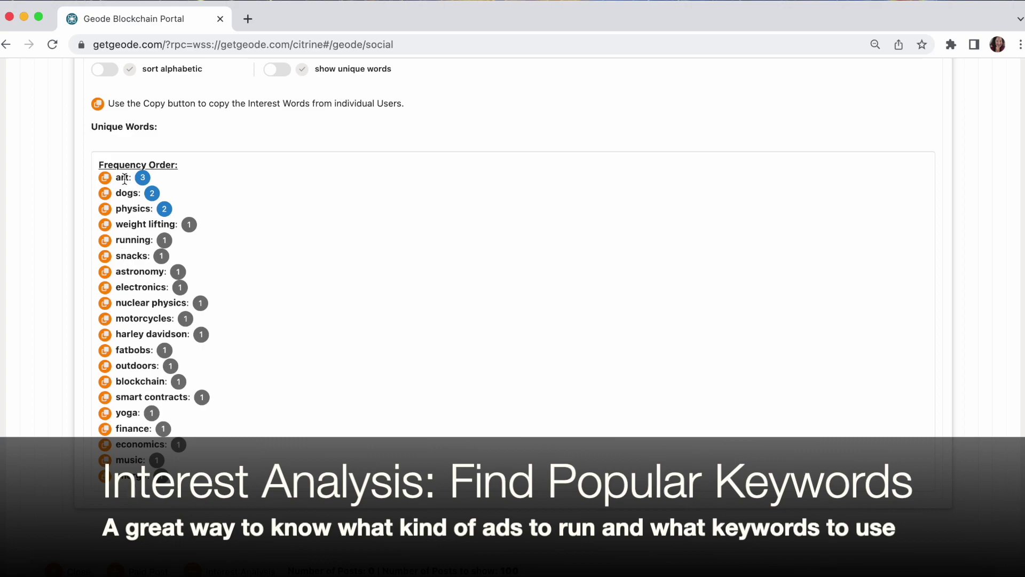
{"action": "scroll", "coordinate": [236, 193], "scroll_direction": "up", "scroll_amount": 3}
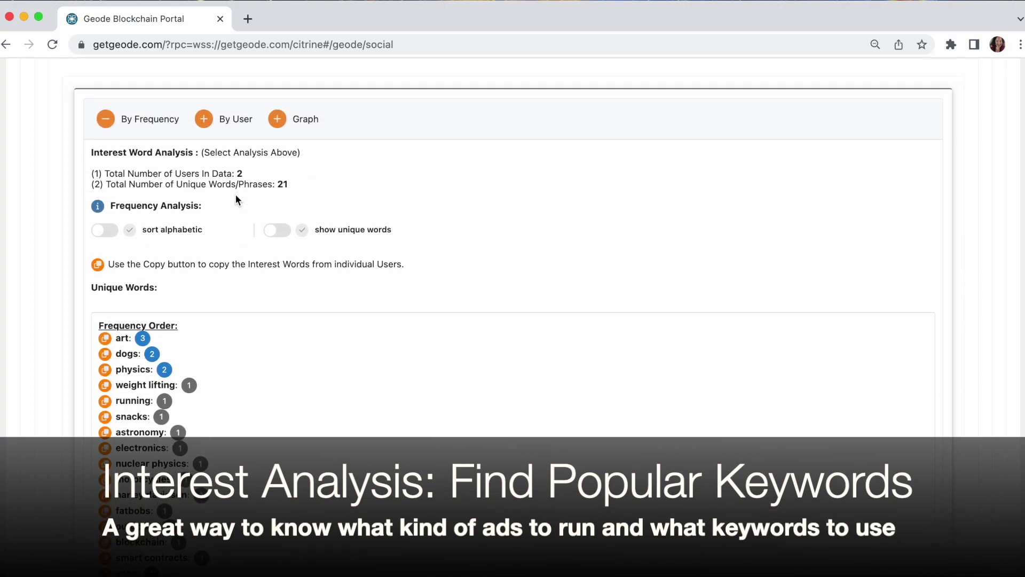
{"action": "scroll", "coordinate": [236, 200], "scroll_direction": "down", "scroll_amount": 1}
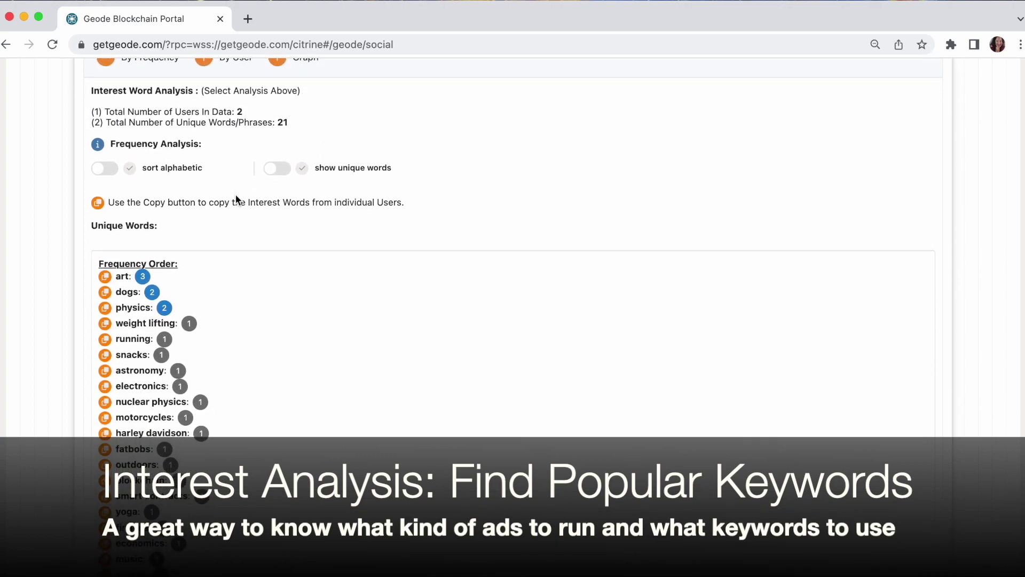
- Toggle alphabetical sorting and the unique words list on and off
{"action": "left_click", "coordinate": [106, 170]}
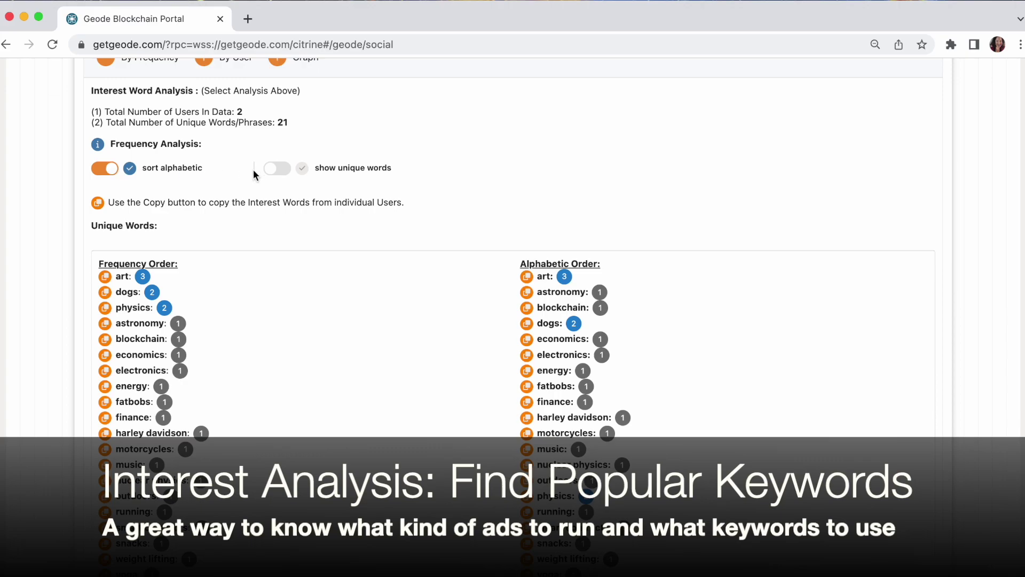
{"action": "left_click", "coordinate": [274, 174]}
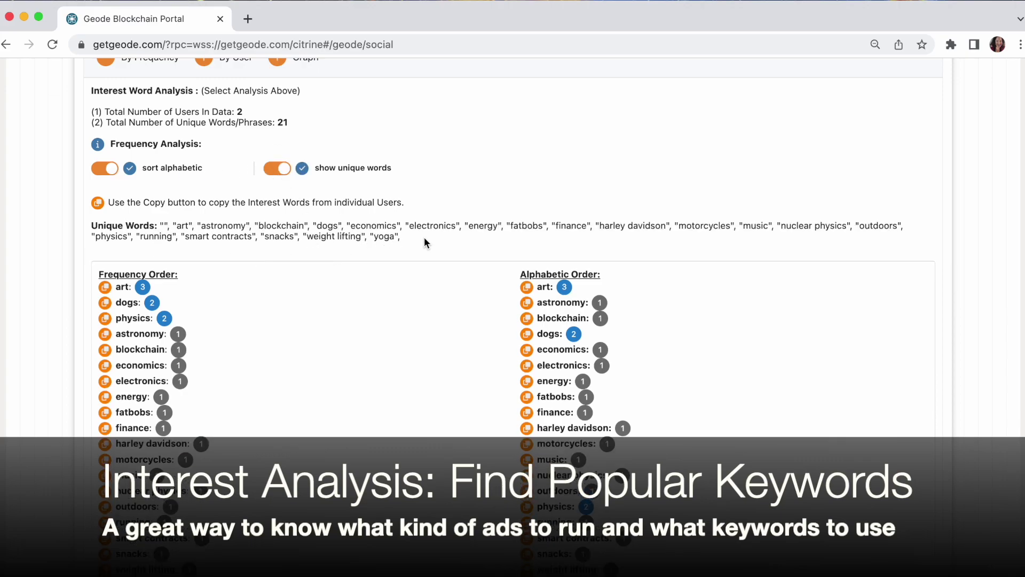
{"action": "left_click", "coordinate": [279, 172]}
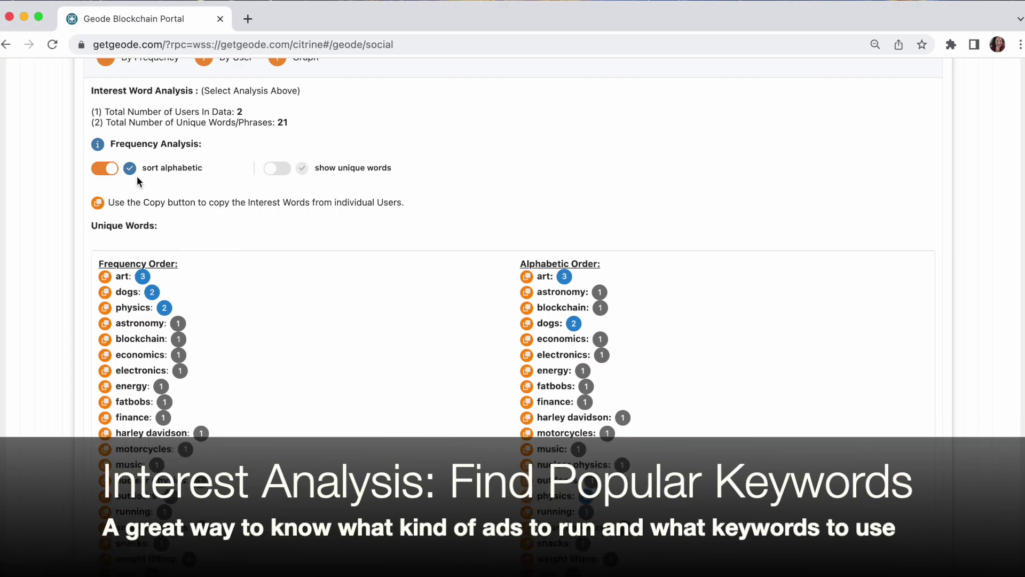
{"action": "left_click", "coordinate": [104, 169]}
{"action": "scroll", "coordinate": [150, 176], "scroll_direction": "up", "scroll_amount": 2}
{"action": "scroll", "coordinate": [150, 176], "scroll_direction": "up", "scroll_amount": 1}
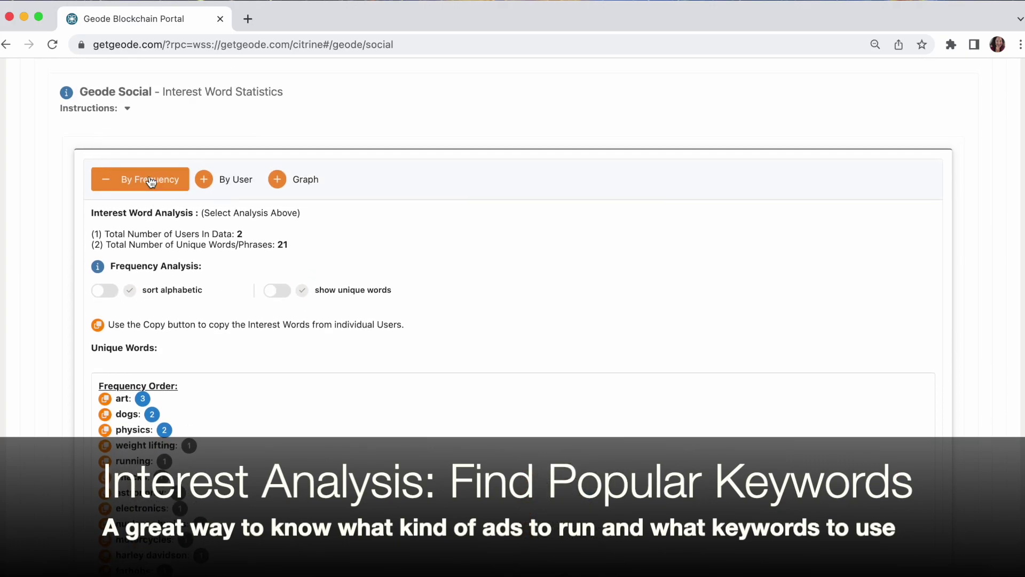
- Collapse the By Frequency word-statistics results
{"action": "left_click", "coordinate": [142, 175]}
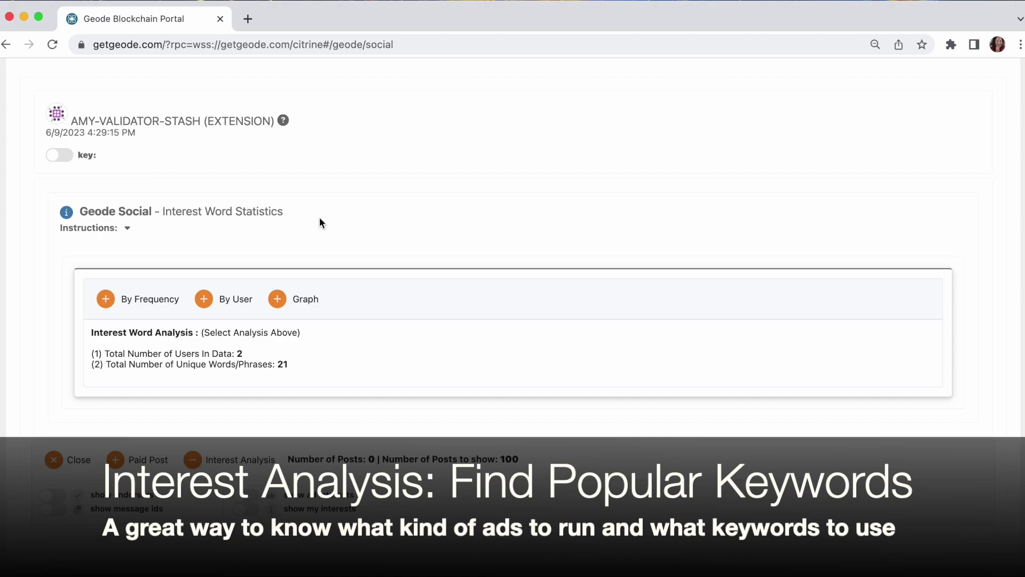
{"action": "scroll", "coordinate": [323, 219], "scroll_direction": "up", "scroll_amount": 5}
{"action": "scroll", "coordinate": [325, 222], "scroll_direction": "up", "scroll_amount": 1}
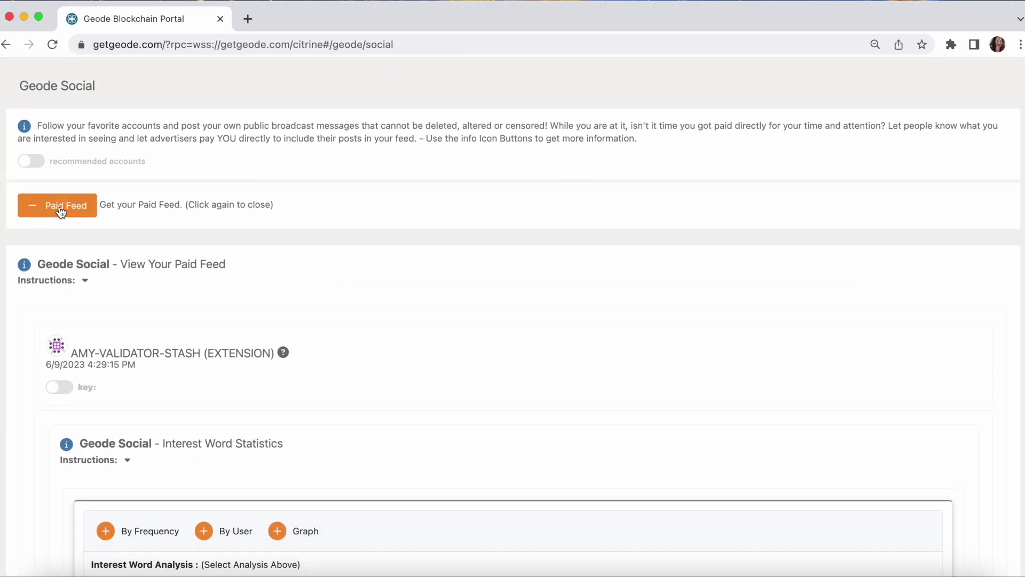
- Reload the validator account's paid feed, then close the Paid Feed panel
{"action": "left_click", "coordinate": [61, 207]}
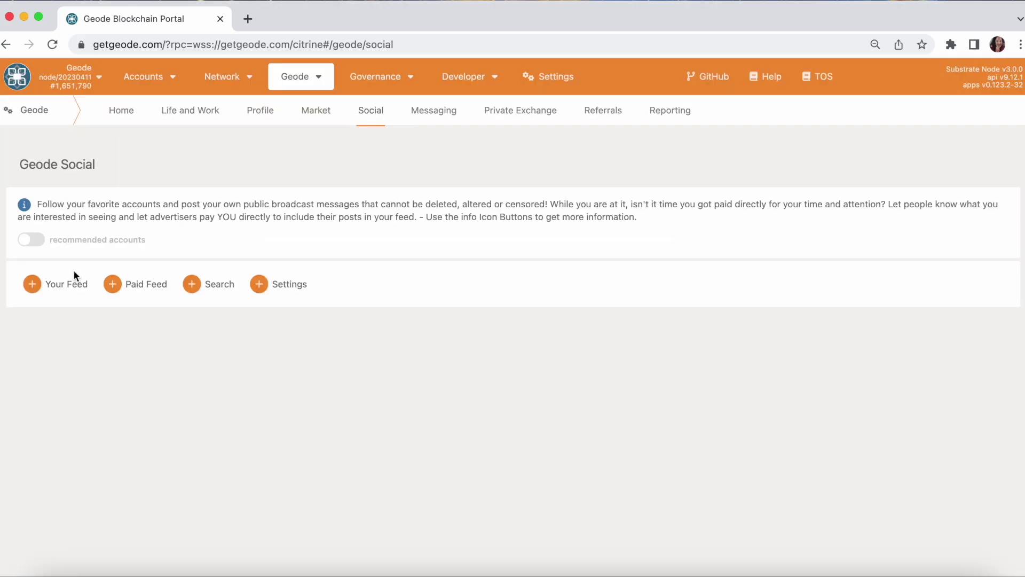
{"action": "left_click", "coordinate": [144, 284]}
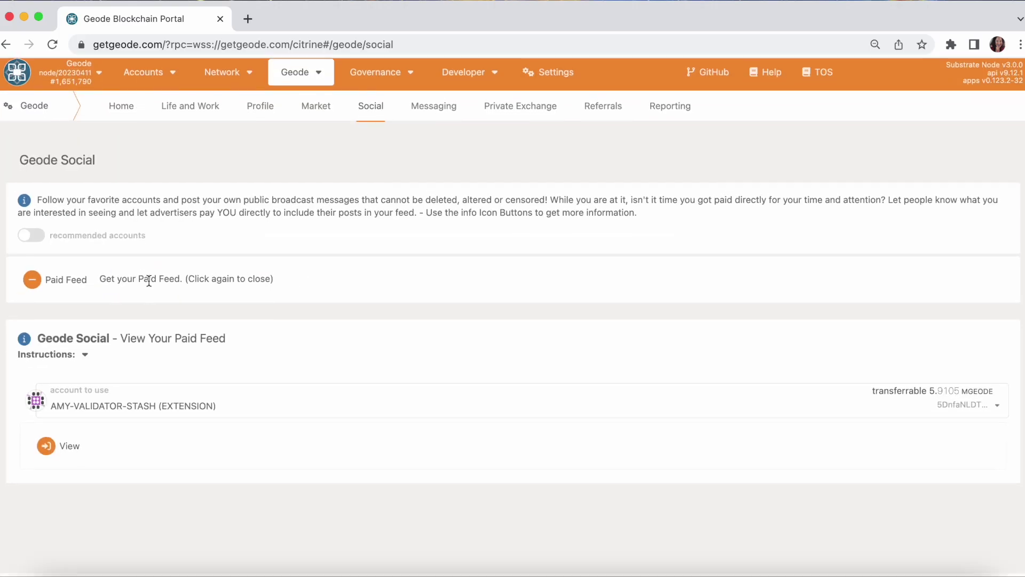
{"action": "left_click", "coordinate": [66, 454]}
{"action": "scroll", "coordinate": [412, 443], "scroll_direction": "down", "scroll_amount": 1}
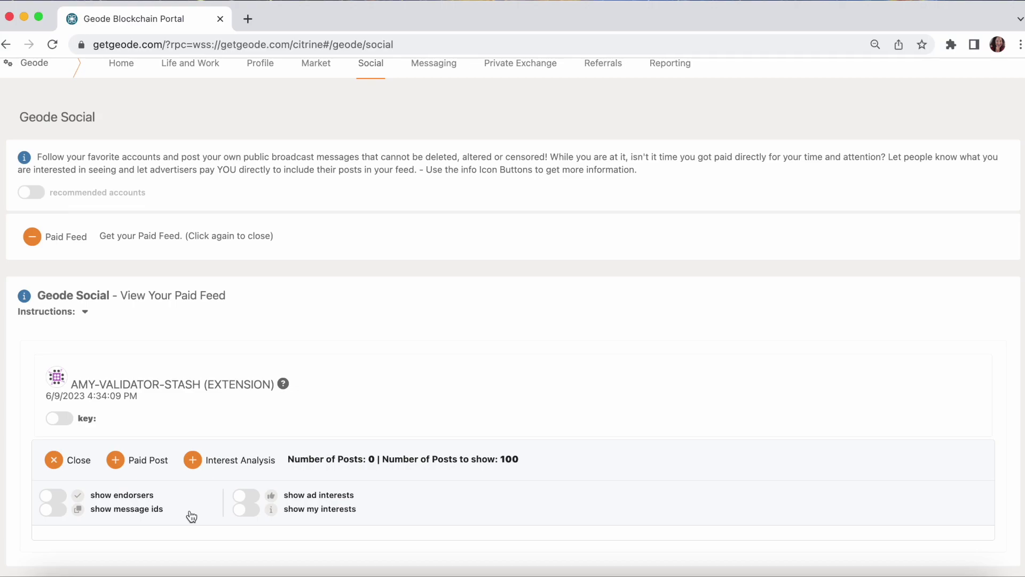
{"action": "left_click", "coordinate": [59, 239]}
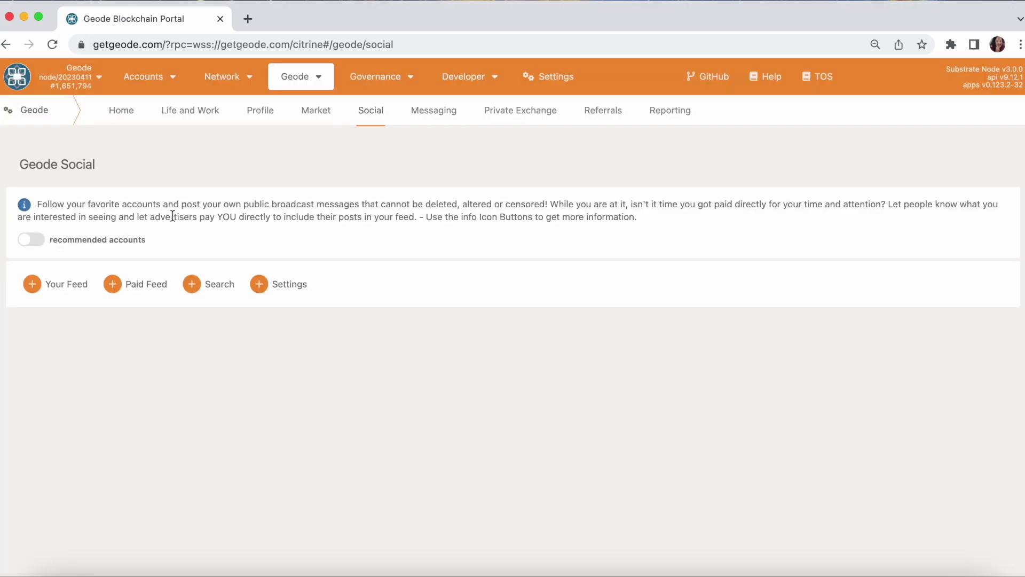
- Load the validator stash account's profile and follower counts with Account Lookup
{"action": "left_click", "coordinate": [213, 284]}
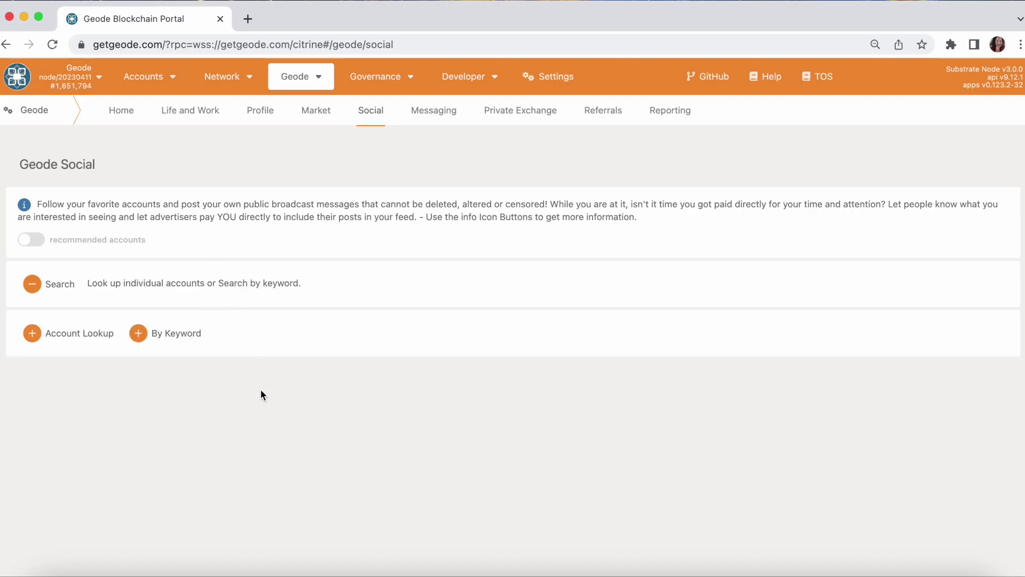
{"action": "left_click", "coordinate": [65, 338]}
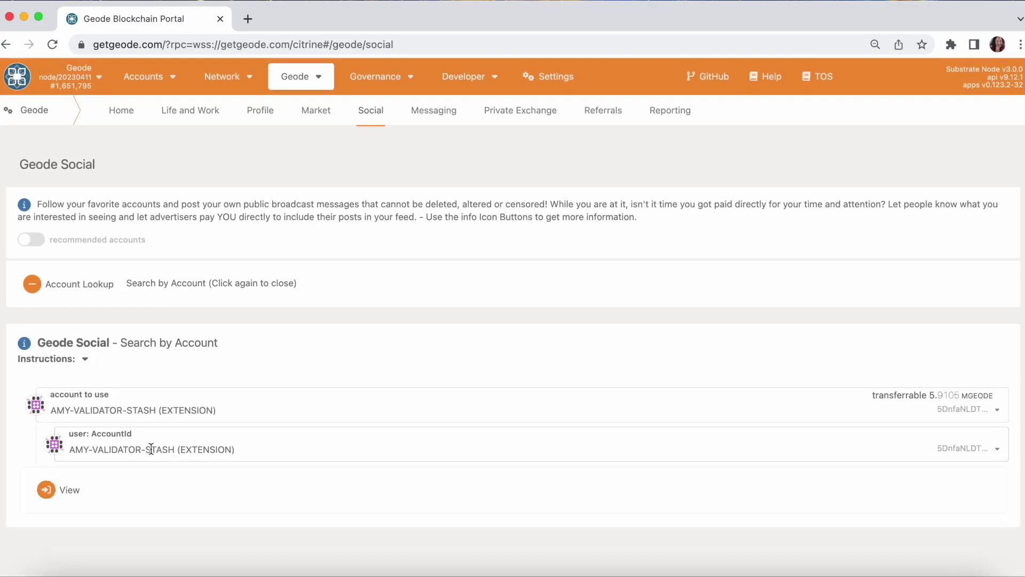
{"action": "left_click", "coordinate": [63, 490]}
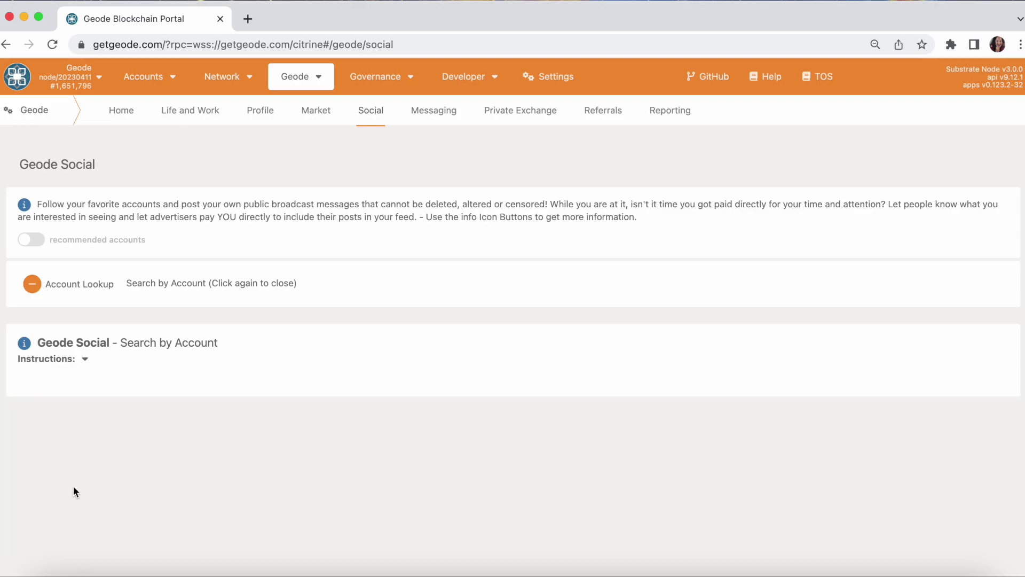
{"action": "scroll", "coordinate": [453, 435], "scroll_direction": "down", "scroll_amount": 2}
{"action": "scroll", "coordinate": [462, 442], "scroll_direction": "down", "scroll_amount": 3}
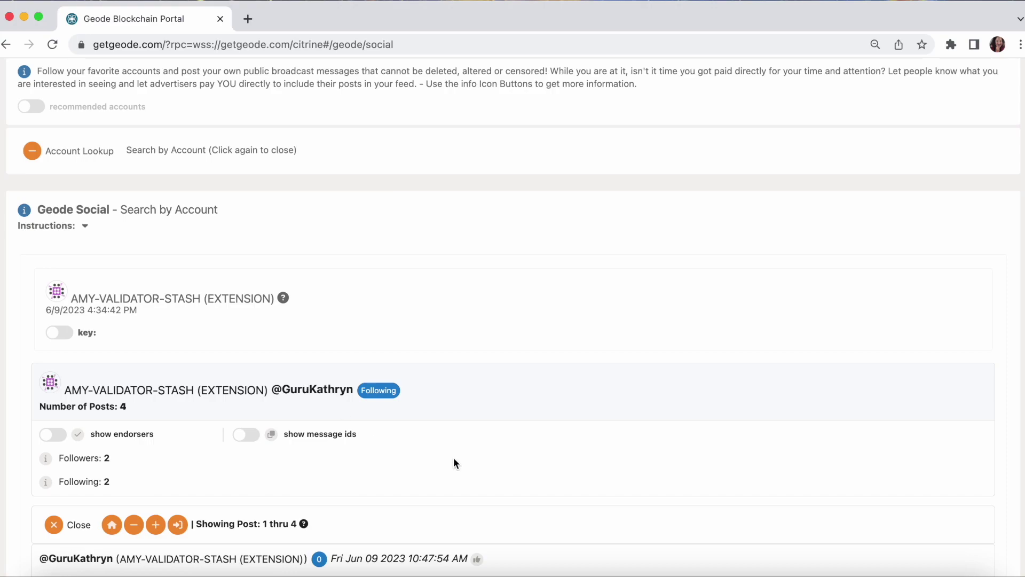
- Browse the account's four posts, then close the lookup results
{"action": "scroll", "coordinate": [459, 459], "scroll_direction": "down", "scroll_amount": 7}
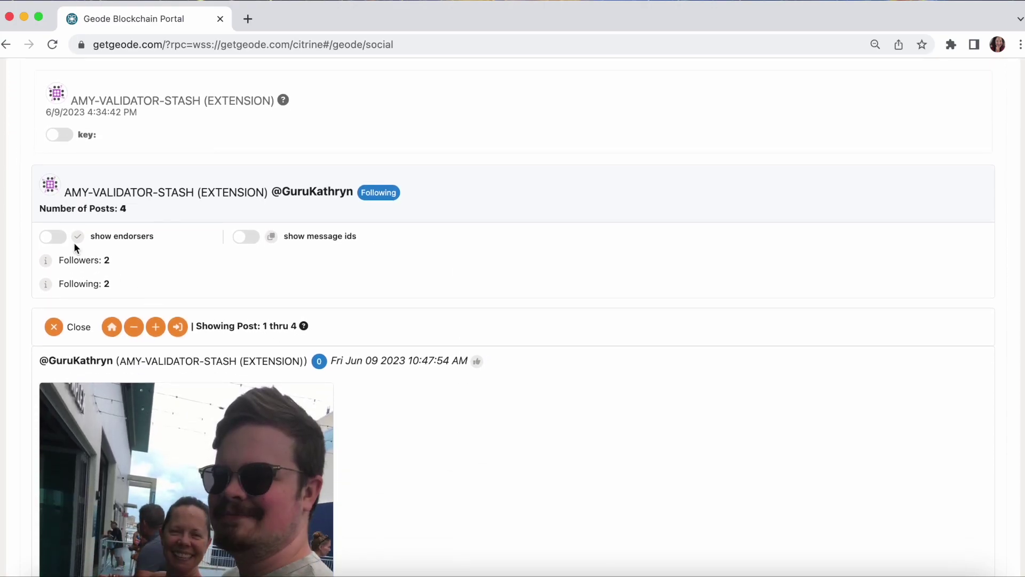
{"action": "scroll", "coordinate": [555, 401], "scroll_direction": "down", "scroll_amount": 20}
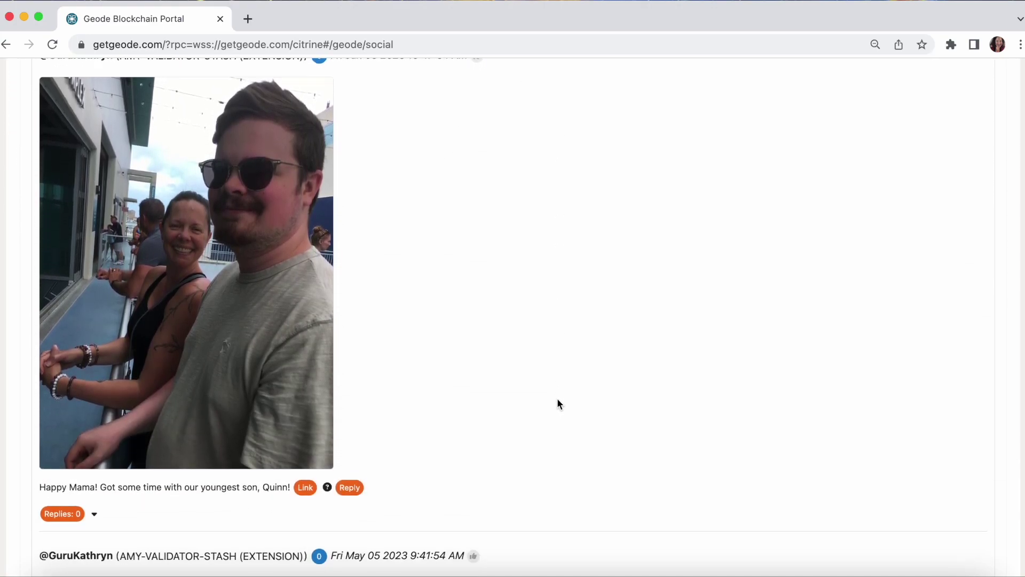
{"action": "scroll", "coordinate": [558, 404], "scroll_direction": "down", "scroll_amount": 20}
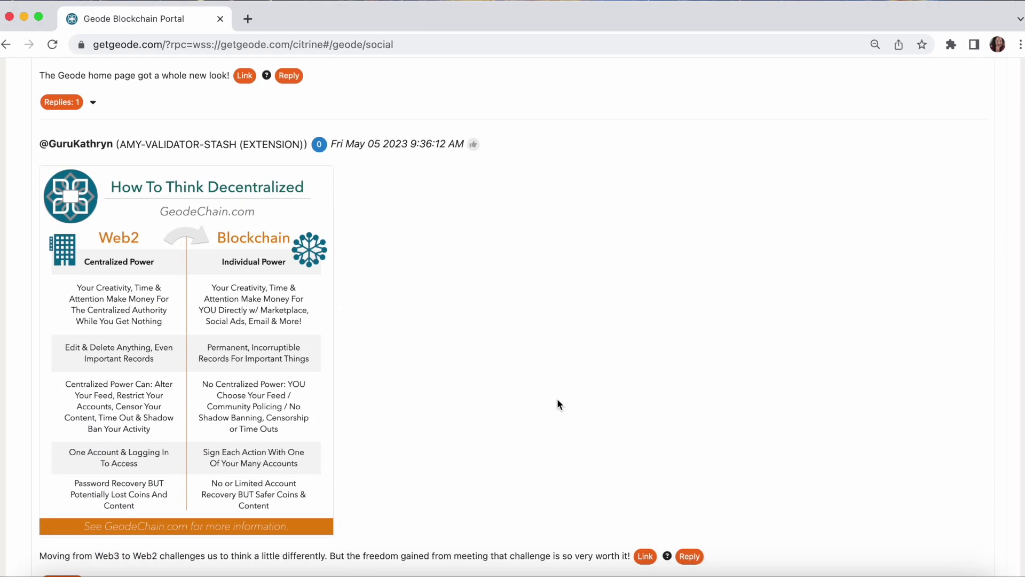
{"action": "scroll", "coordinate": [557, 404], "scroll_direction": "down", "scroll_amount": 8}
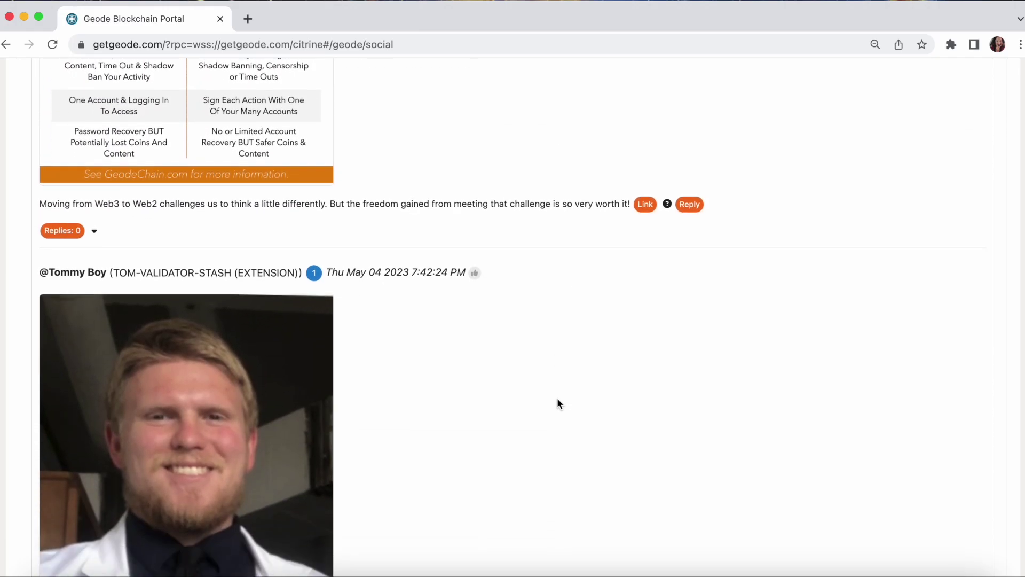
{"action": "scroll", "coordinate": [557, 403], "scroll_direction": "up", "scroll_amount": 20}
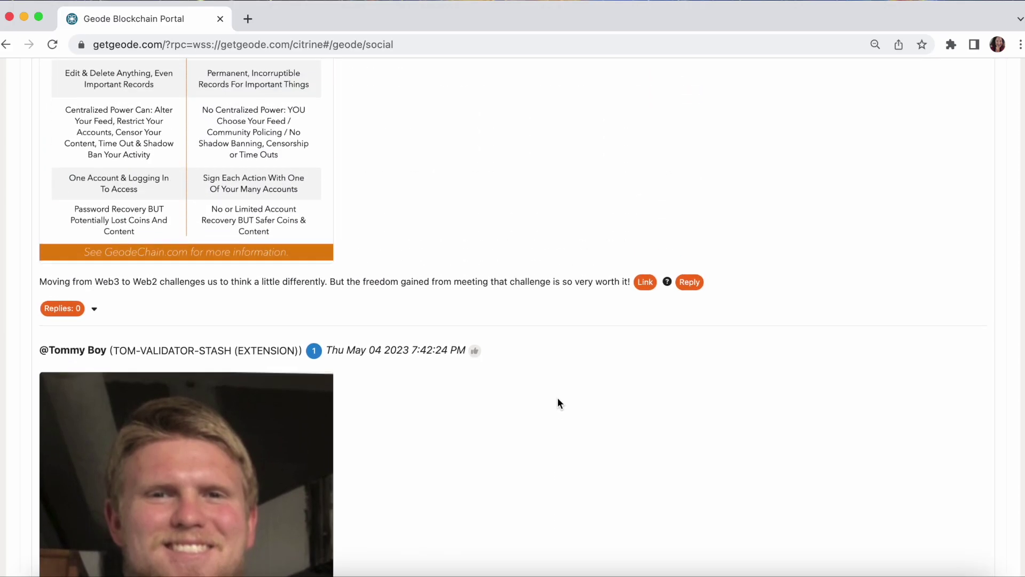
{"action": "scroll", "coordinate": [557, 403], "scroll_direction": "up", "scroll_amount": 20}
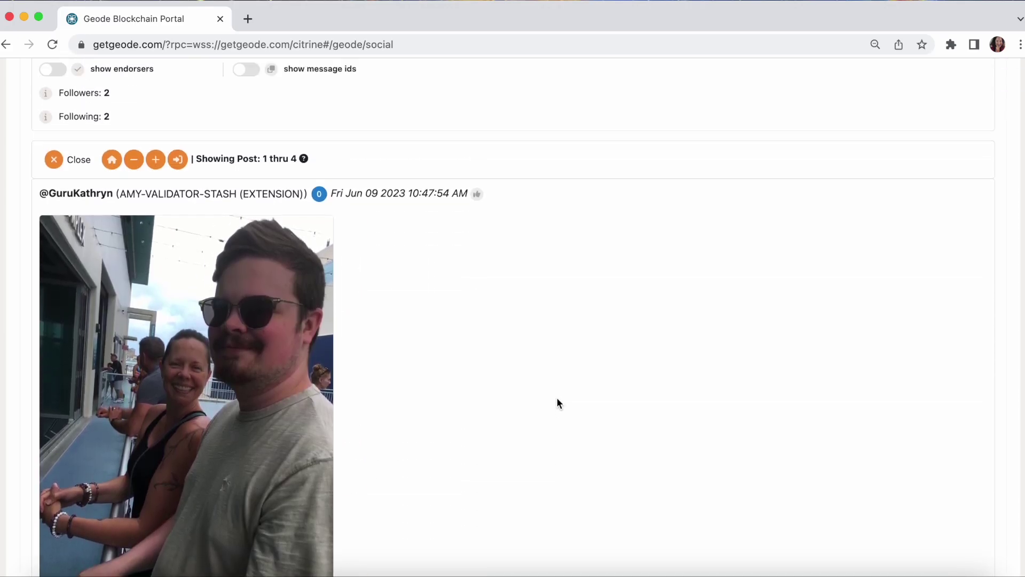
{"action": "scroll", "coordinate": [557, 403], "scroll_direction": "up", "scroll_amount": 3}
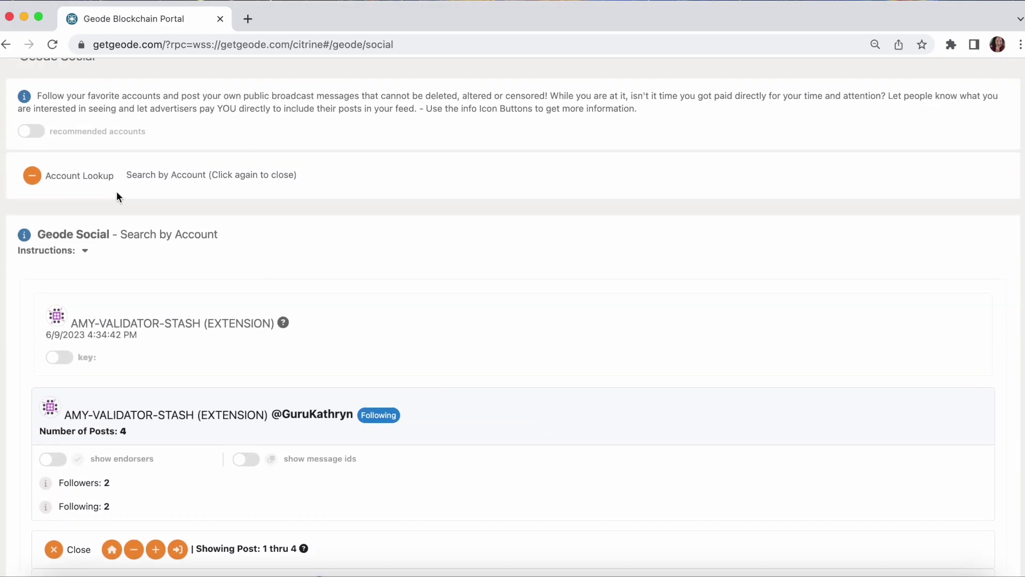
{"action": "left_click", "coordinate": [69, 176]}
- Search posts by the keyword 'Happy'
{"action": "left_click", "coordinate": [178, 332]}
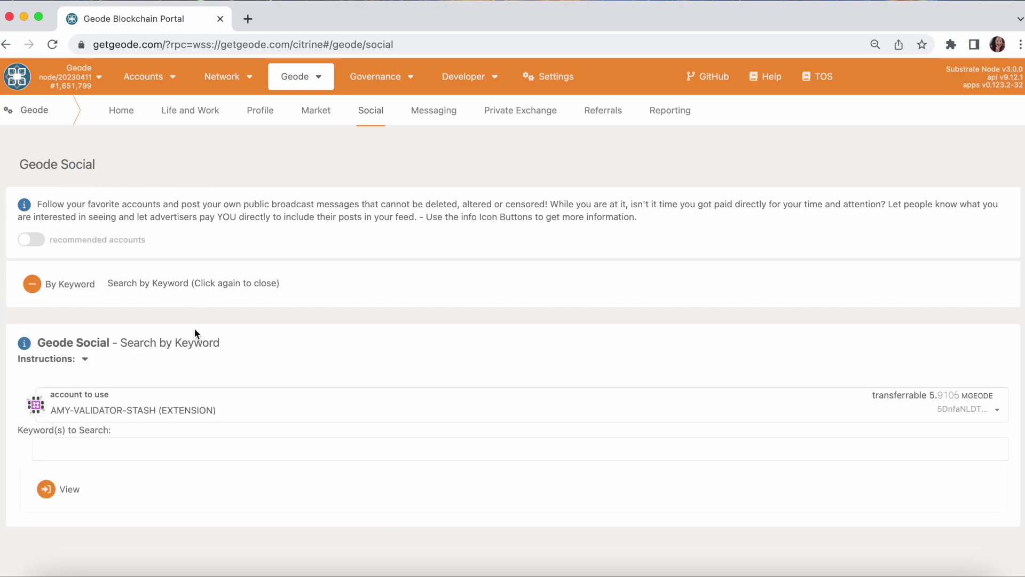
{"action": "left_click", "coordinate": [91, 451]}
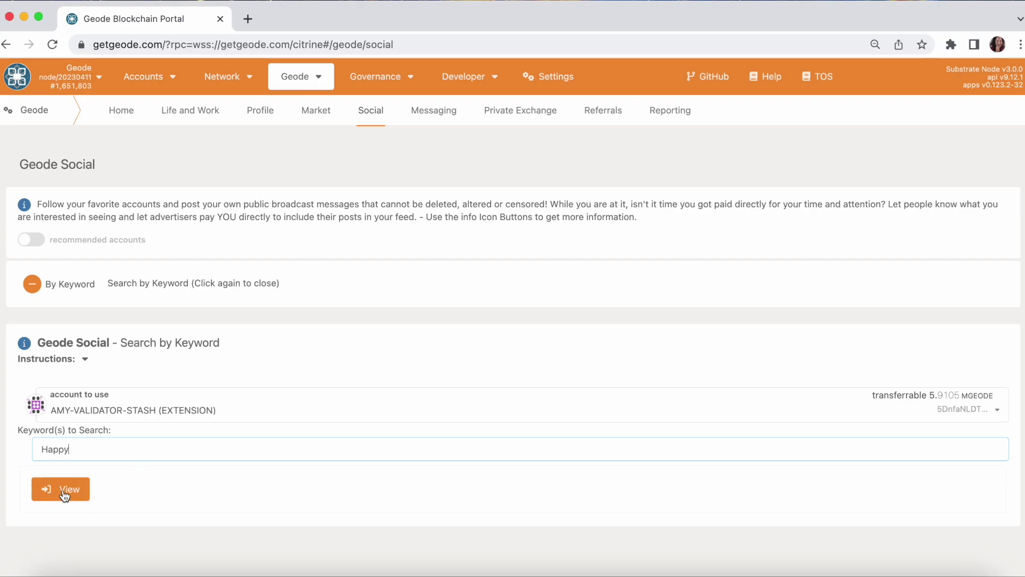
{"action": "left_click", "coordinate": [65, 495]}
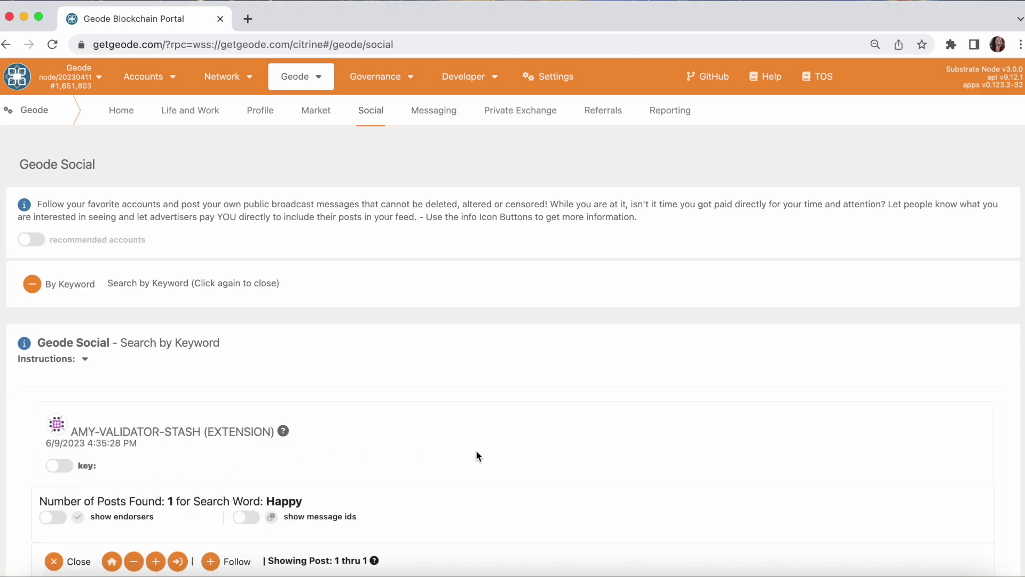
{"action": "scroll", "coordinate": [476, 449], "scroll_direction": "down", "scroll_amount": 5}
{"action": "scroll", "coordinate": [537, 453], "scroll_direction": "down", "scroll_amount": 5}
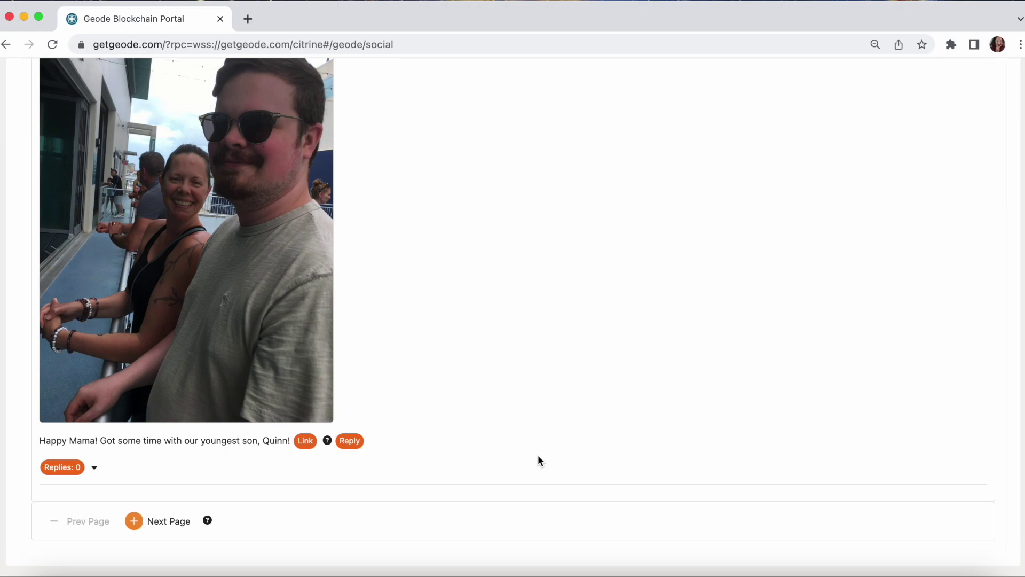
- Review the single match, the Happy Mama photo post with 0 replies
{"action": "scroll", "coordinate": [539, 456], "scroll_direction": "up", "scroll_amount": 4}
{"action": "scroll", "coordinate": [538, 461], "scroll_direction": "up", "scroll_amount": 5}
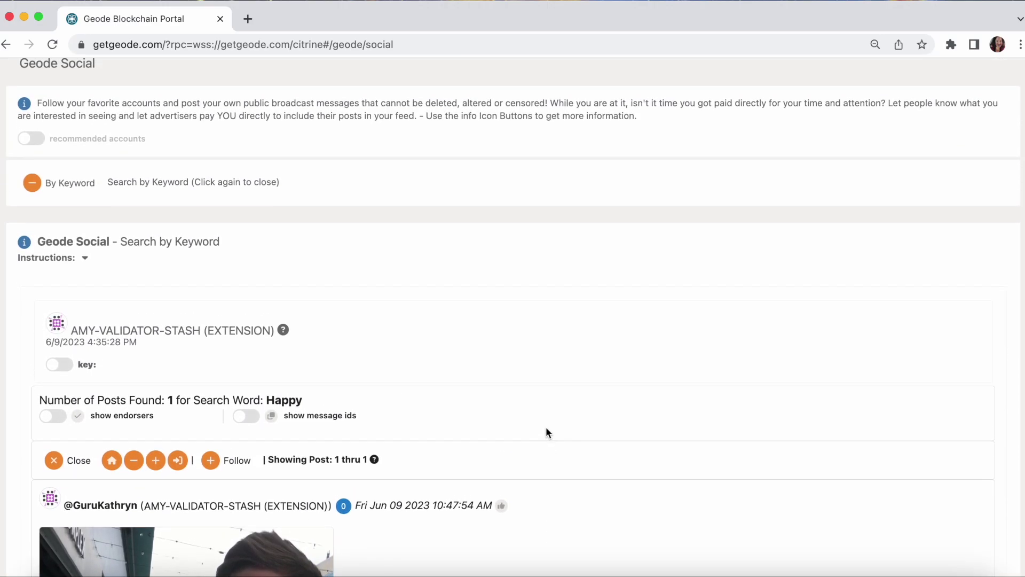
{"action": "scroll", "coordinate": [548, 432], "scroll_direction": "down", "scroll_amount": 4}
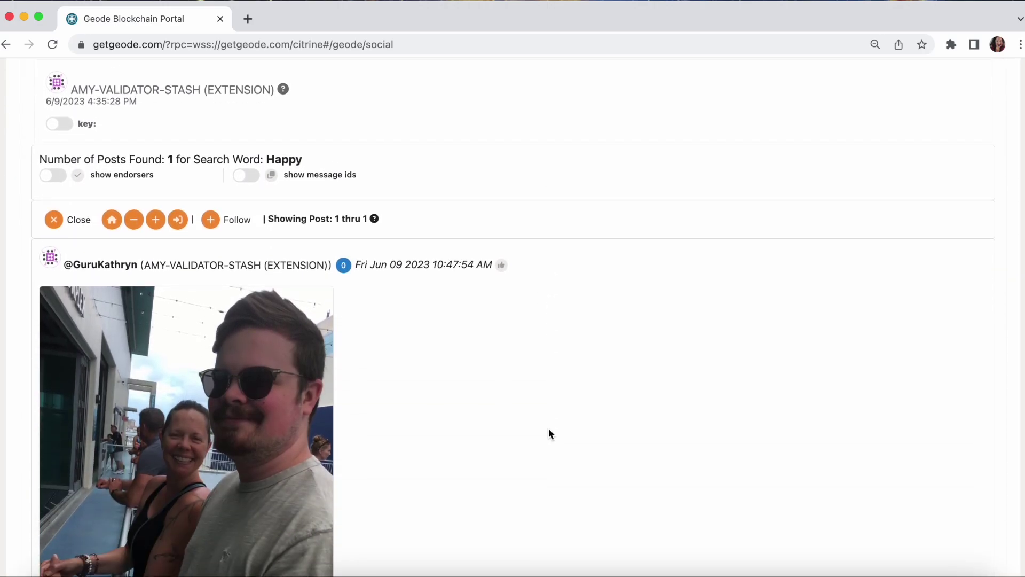
{"action": "scroll", "coordinate": [545, 429], "scroll_direction": "up", "scroll_amount": 1}
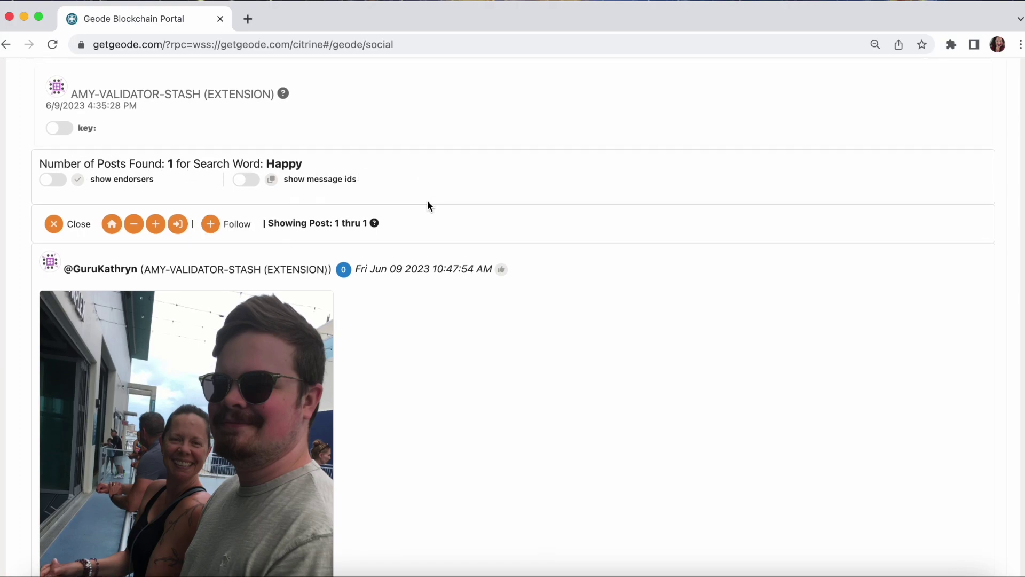
{"action": "scroll", "coordinate": [399, 220], "scroll_direction": "down", "scroll_amount": 1}
{"action": "scroll", "coordinate": [505, 339], "scroll_direction": "down", "scroll_amount": 4}
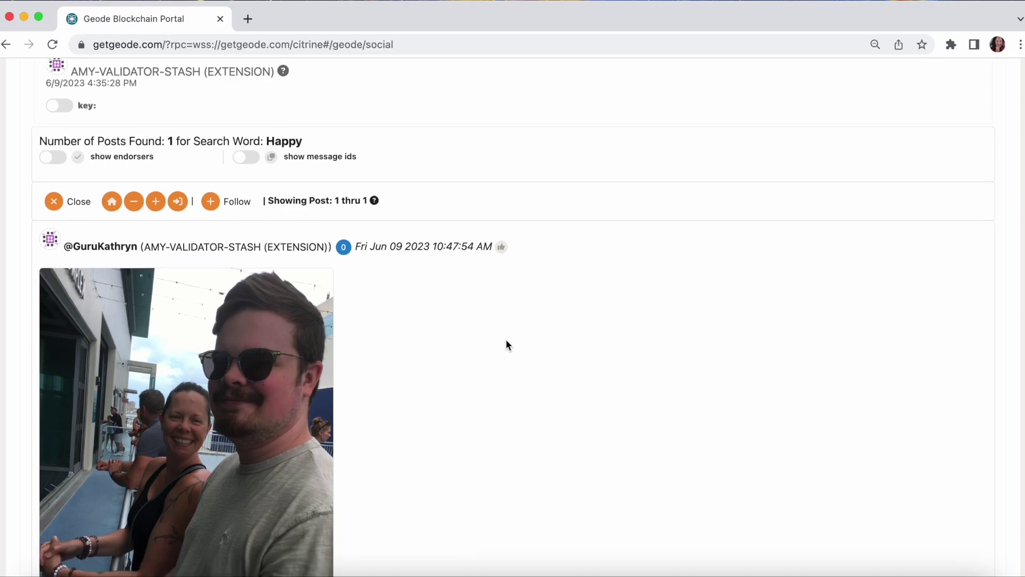
{"action": "scroll", "coordinate": [505, 339], "scroll_direction": "down", "scroll_amount": 1}
{"action": "scroll", "coordinate": [505, 339], "scroll_direction": "up", "scroll_amount": 3}
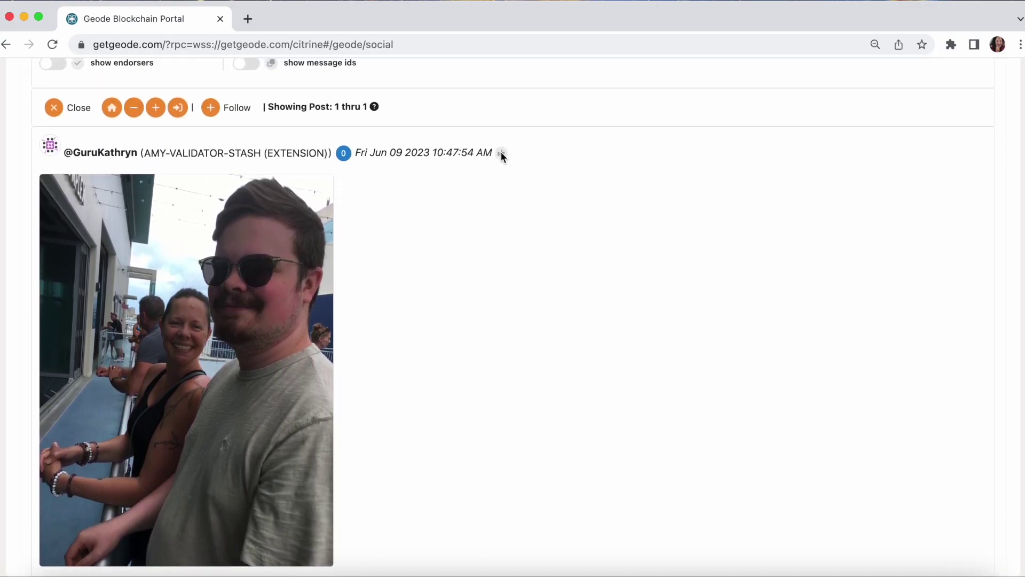
{"action": "scroll", "coordinate": [466, 331], "scroll_direction": "down", "scroll_amount": 3}
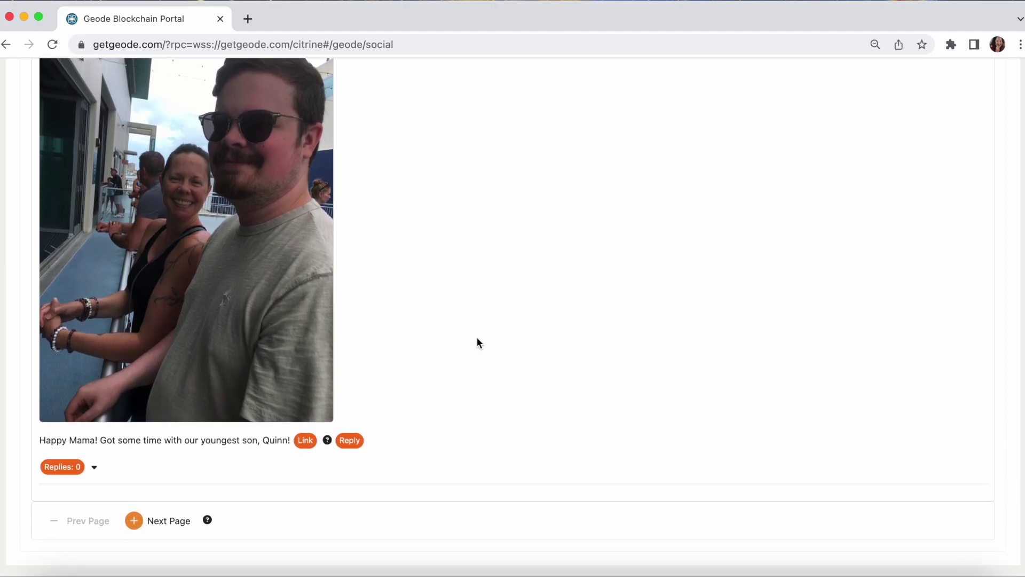
{"action": "left_click", "coordinate": [351, 442]}
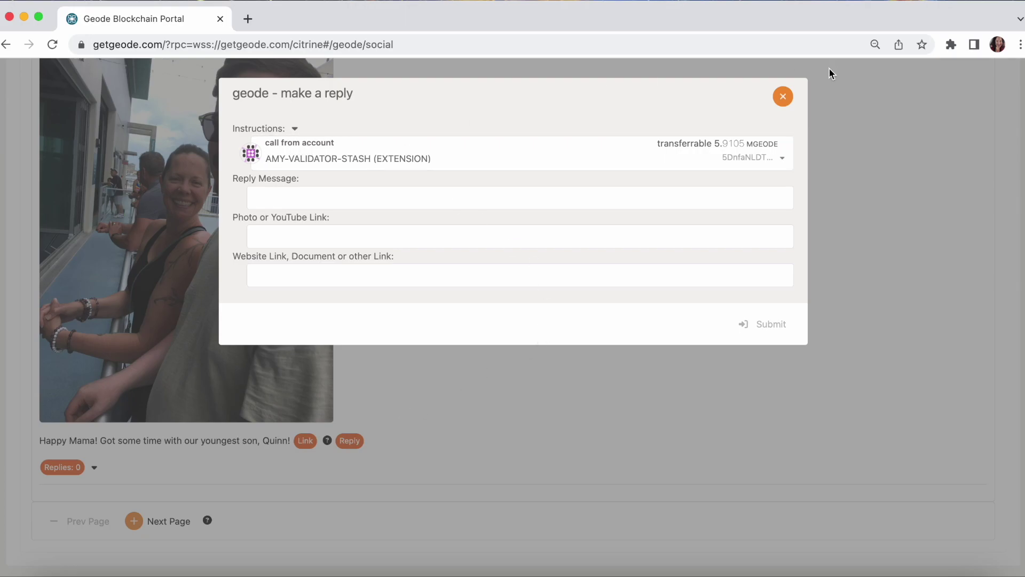
{"action": "left_click", "coordinate": [783, 96]}
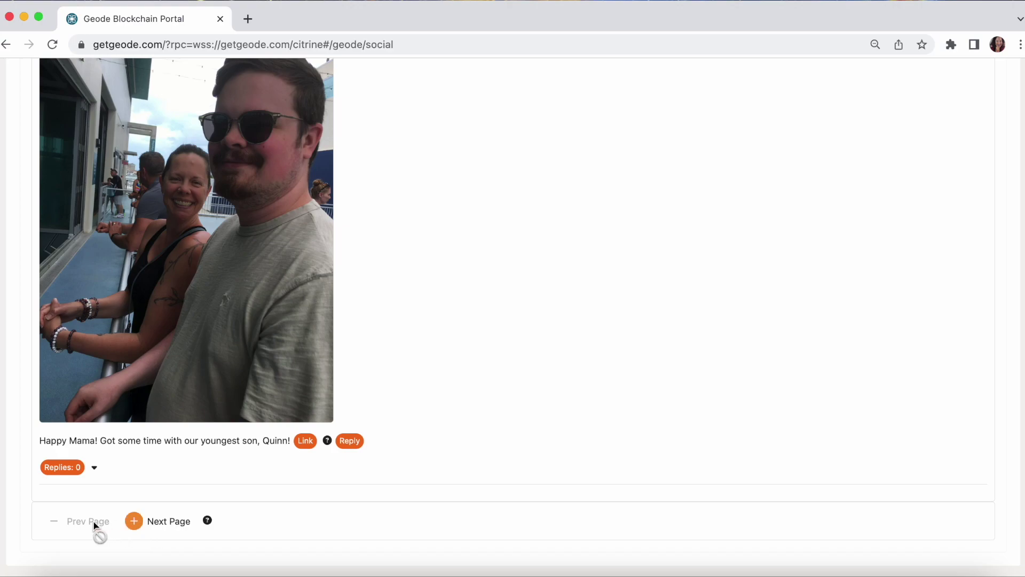
- Try the next results page, then close the keyword results and collapse Search
{"action": "left_click", "coordinate": [172, 524]}
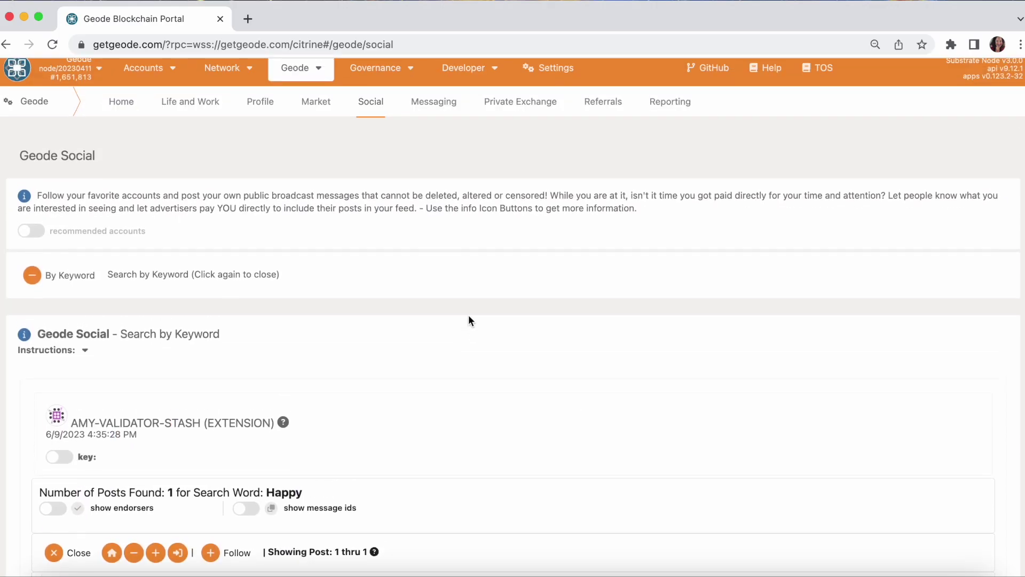
{"action": "left_click", "coordinate": [72, 278]}
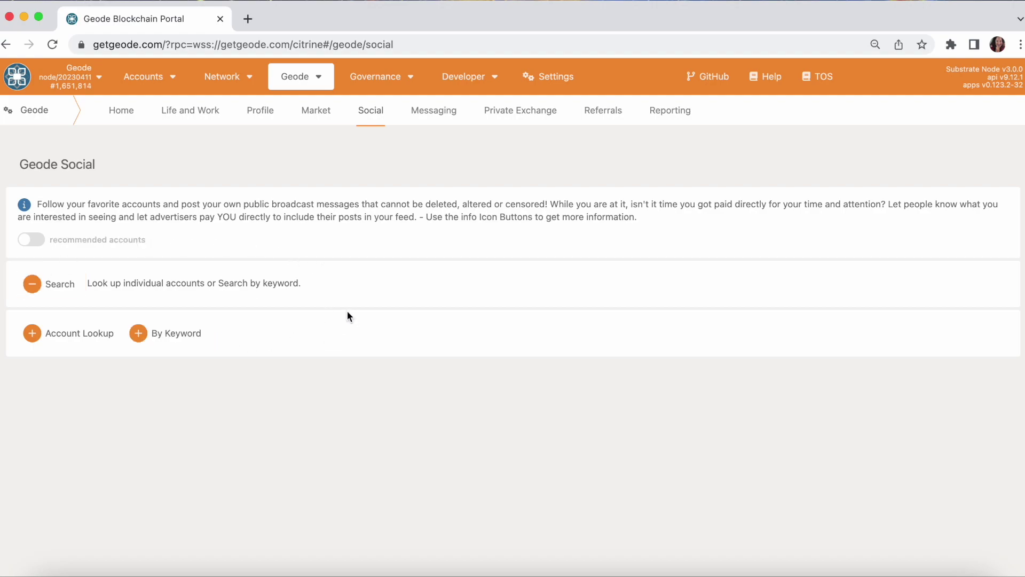
{"action": "left_click", "coordinate": [63, 287]}
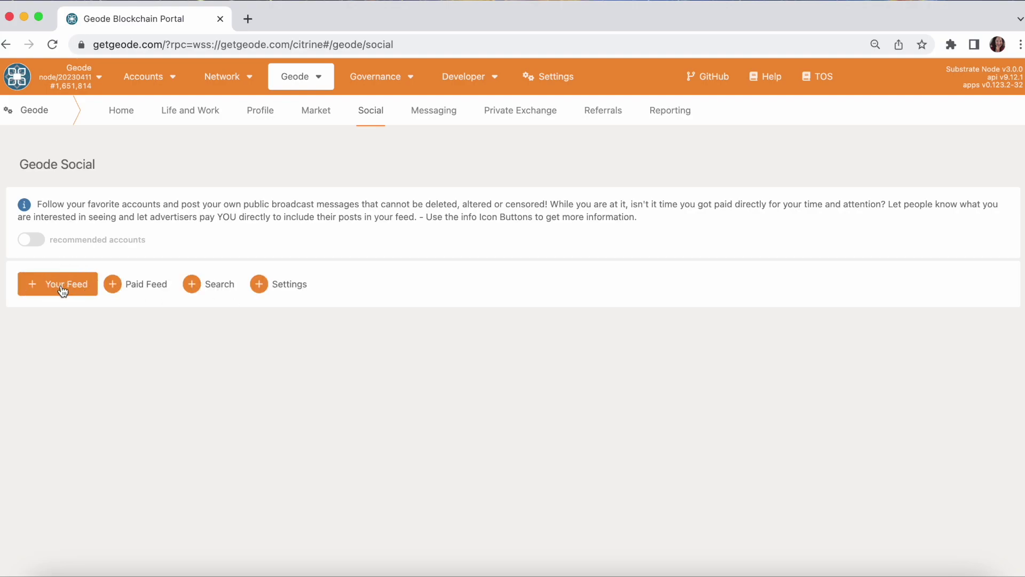